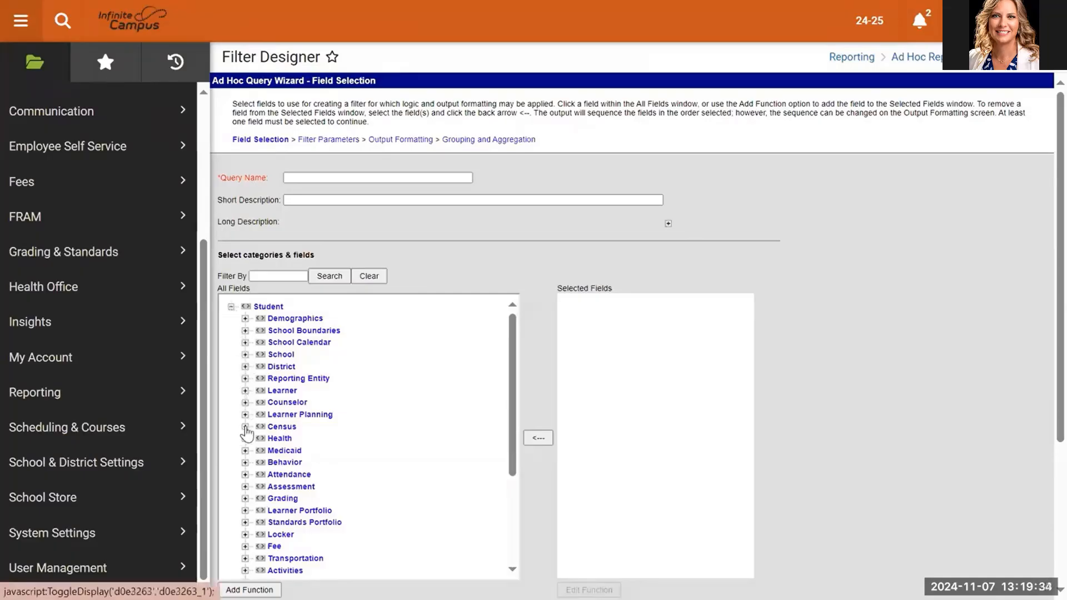
# Step: Add the guardian and email fields from the Census Household Contact Summary category to the query's selected fields
pyautogui.click(245, 427)
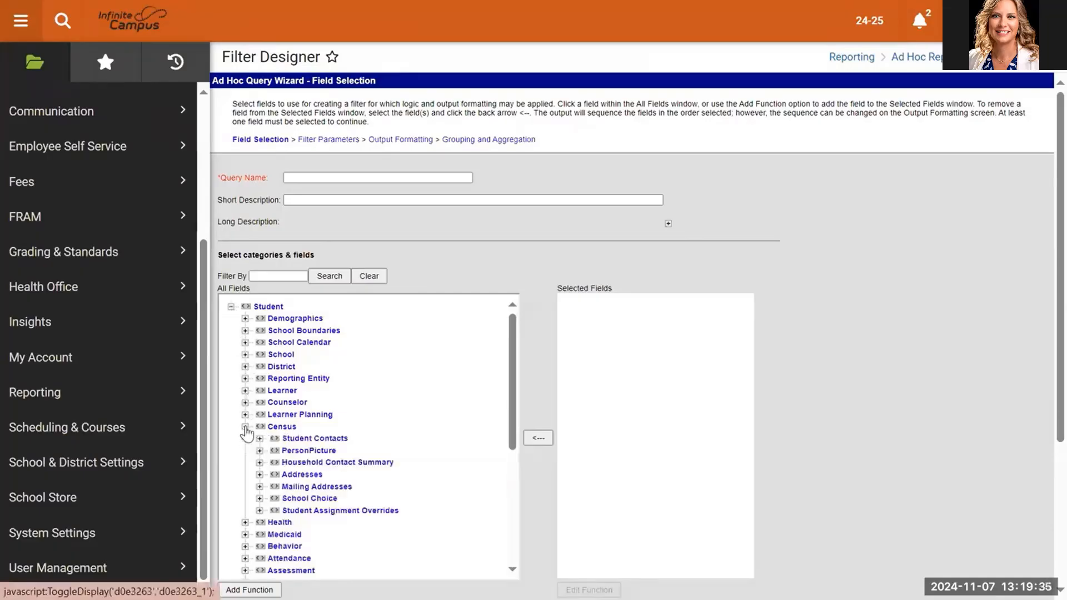
pyautogui.click(259, 462)
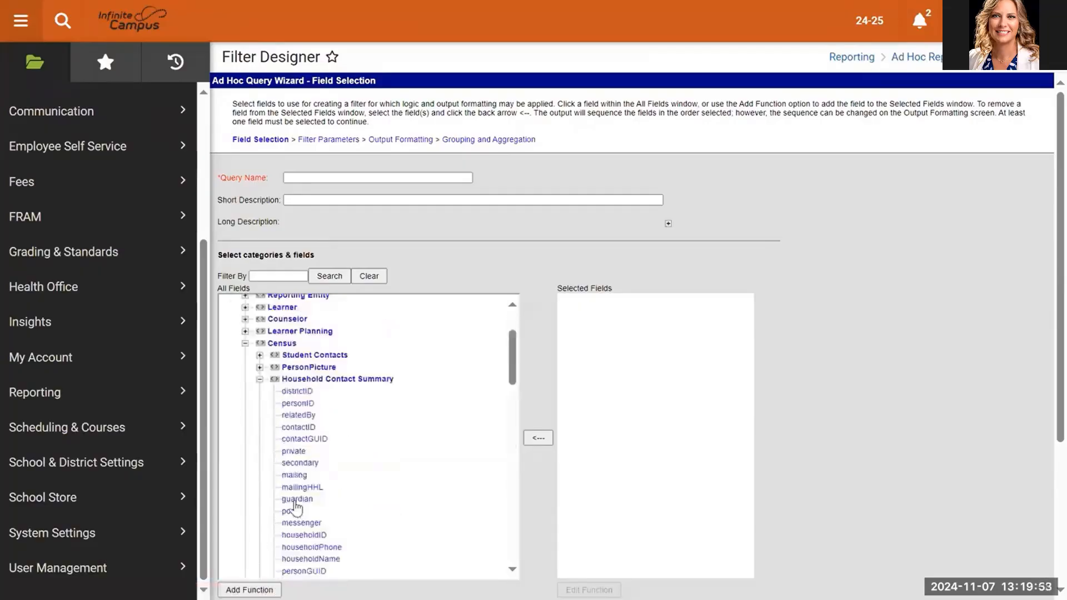
pyautogui.click(296, 500)
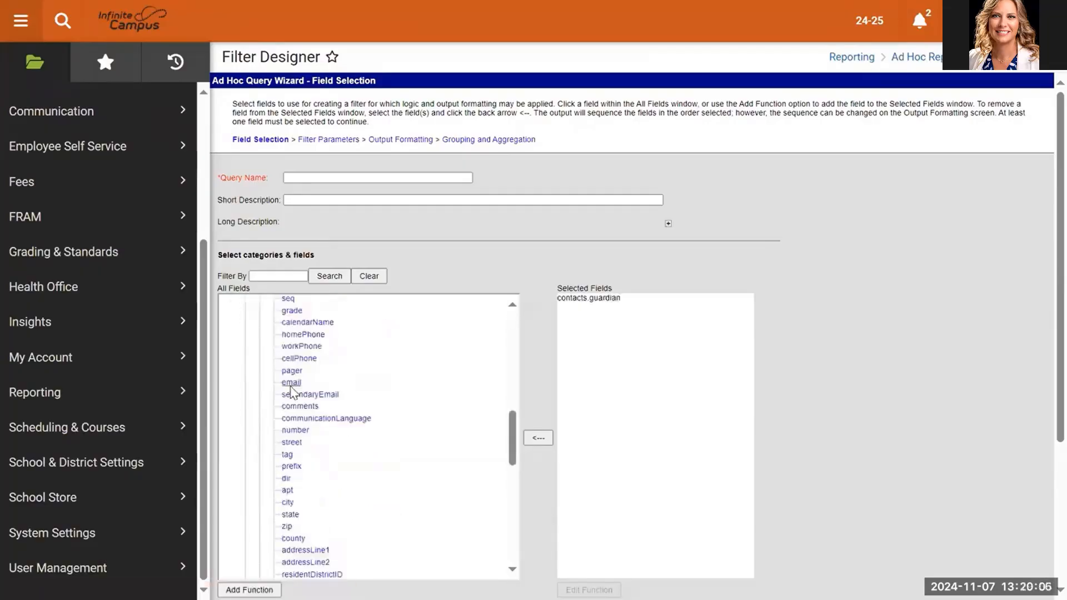
pyautogui.click(292, 384)
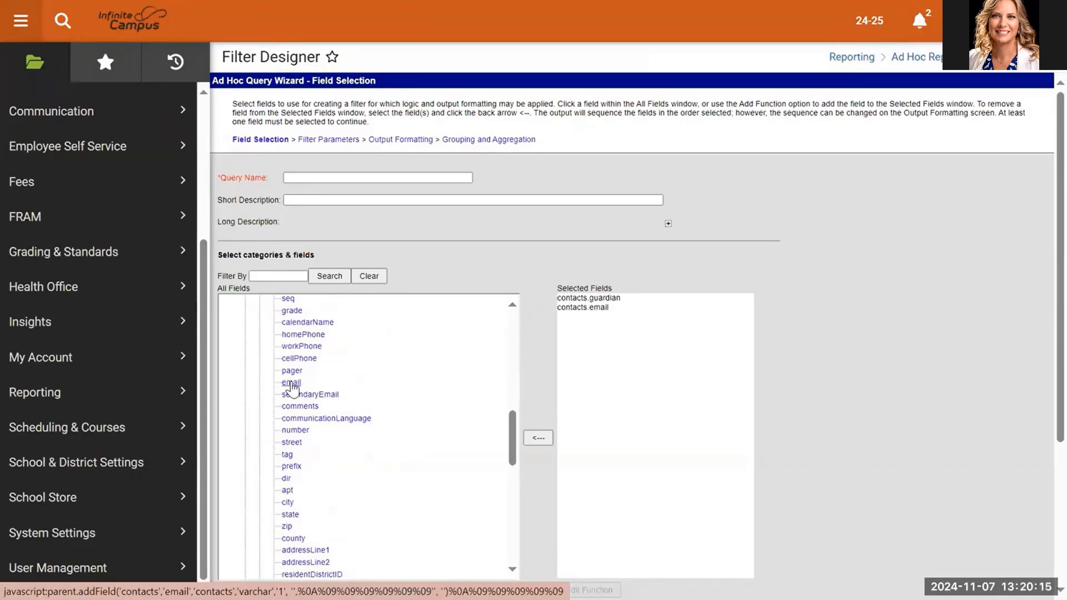
# Step: Add the student's firstName, lastName and stateID fields from the Demographics category to the selected fields
pyautogui.scroll(10, 353, 379)
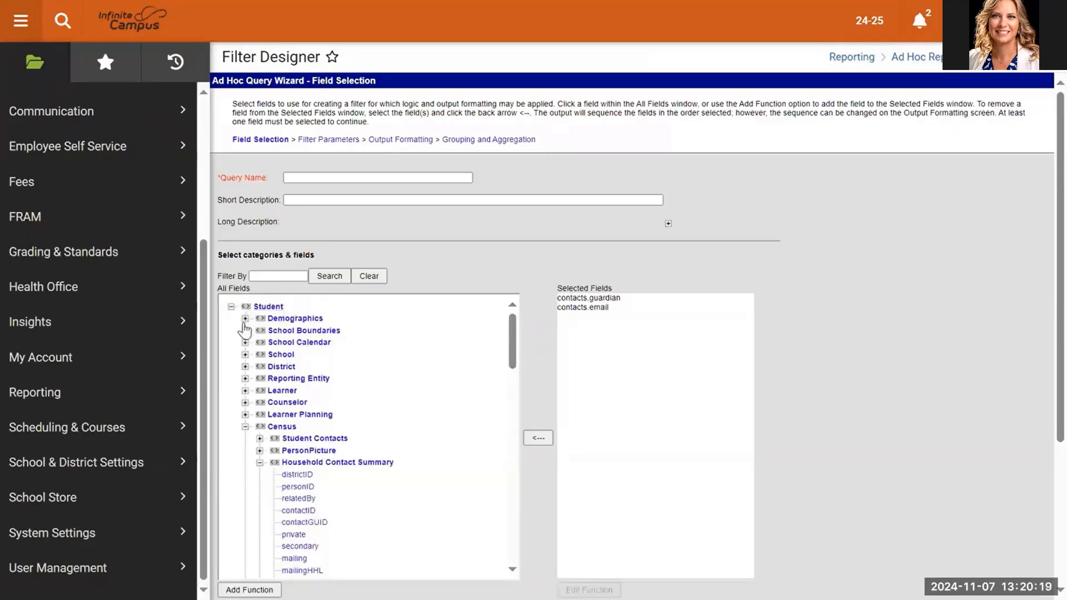
pyautogui.click(245, 320)
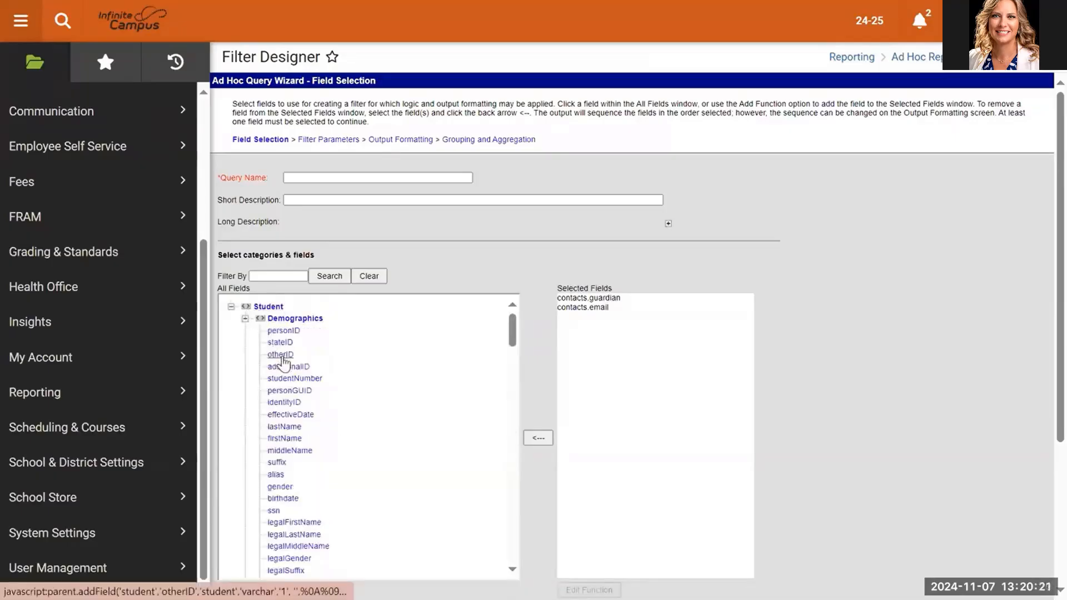
pyautogui.click(283, 440)
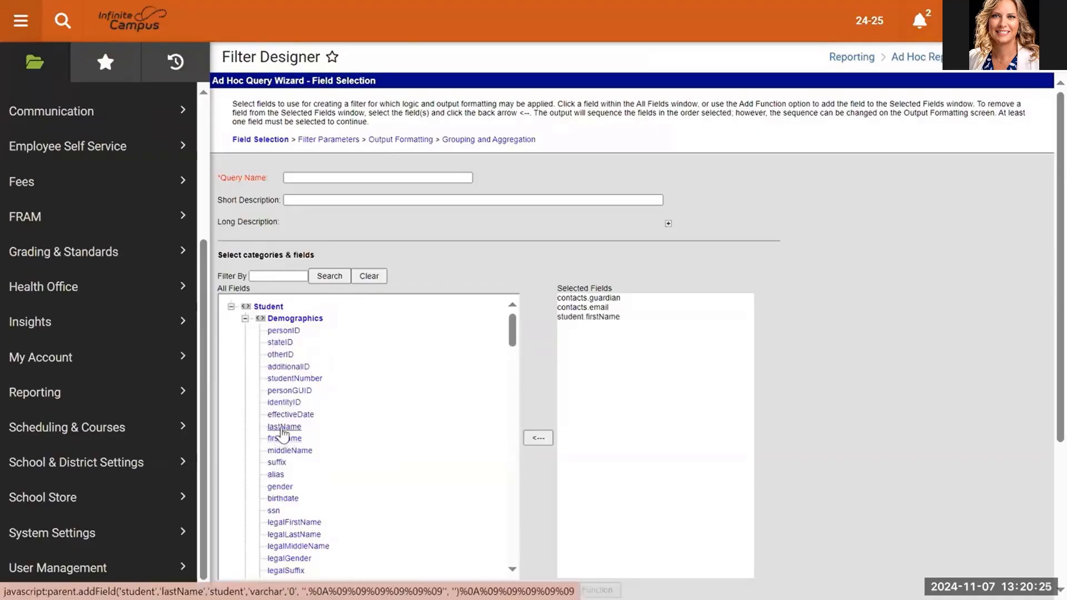
pyautogui.click(283, 428)
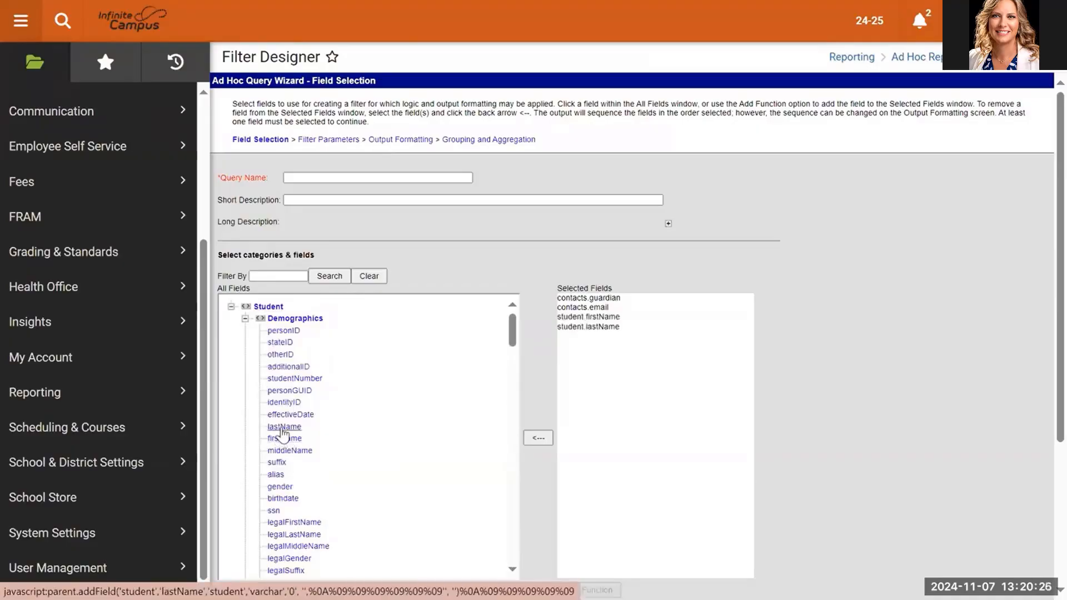
pyautogui.click(279, 344)
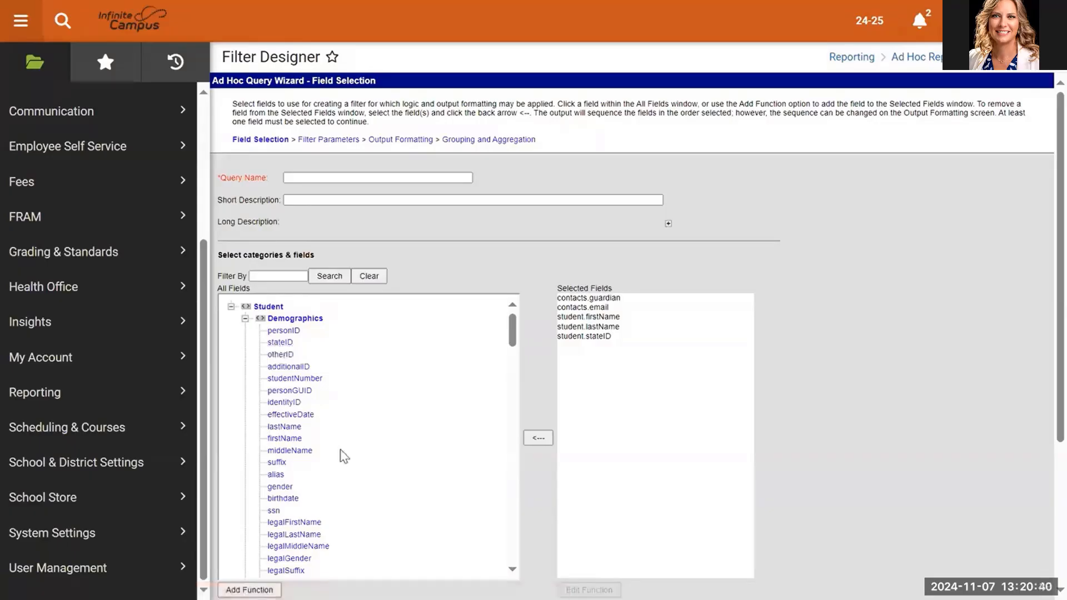
# Step: Add the grade and activeToday fields from the Demographics category to the selected fields
pyautogui.scroll(-3, 370, 459)
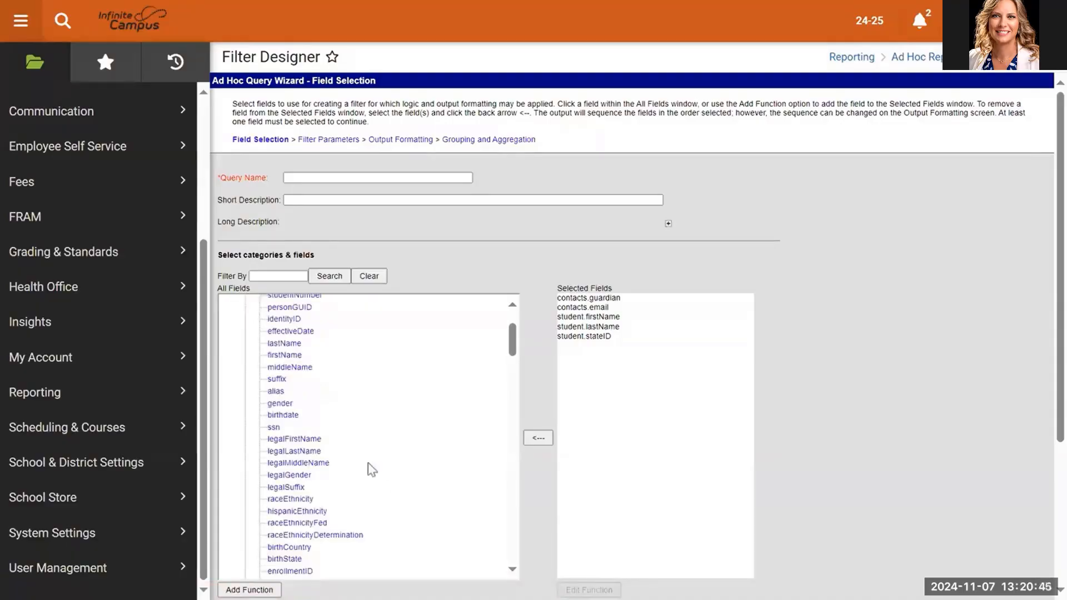
pyautogui.scroll(3, 354, 441)
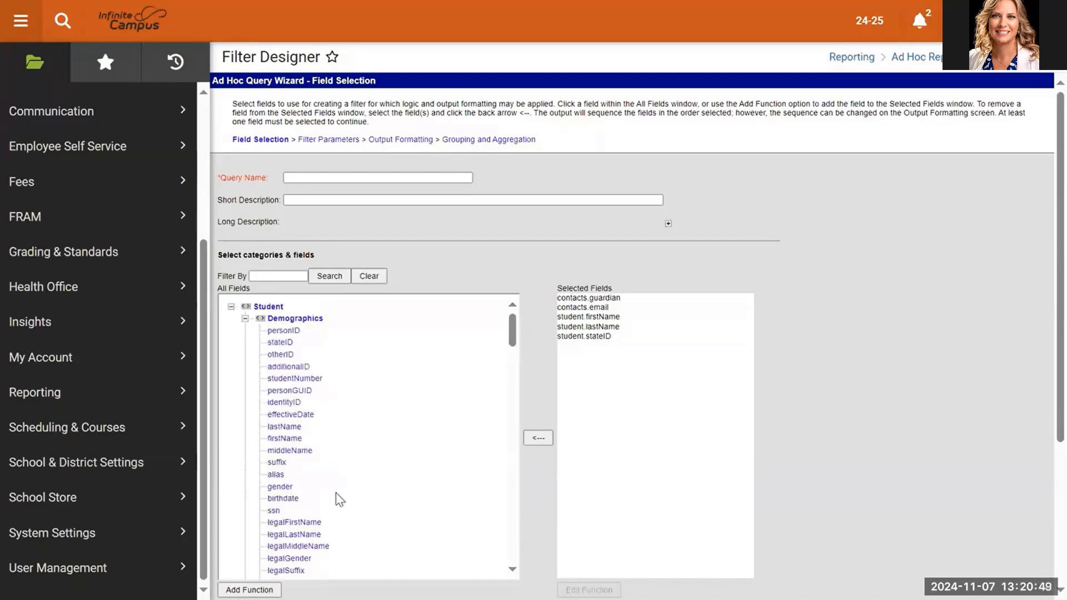
pyautogui.scroll(-5, 338, 503)
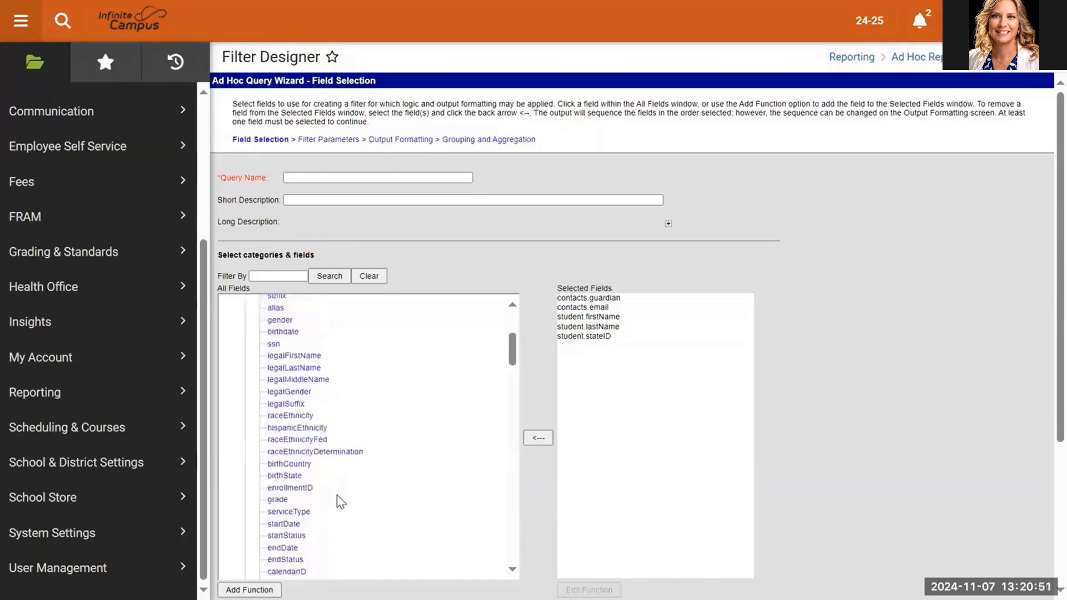
pyautogui.click(278, 500)
pyautogui.scroll(-3, 381, 454)
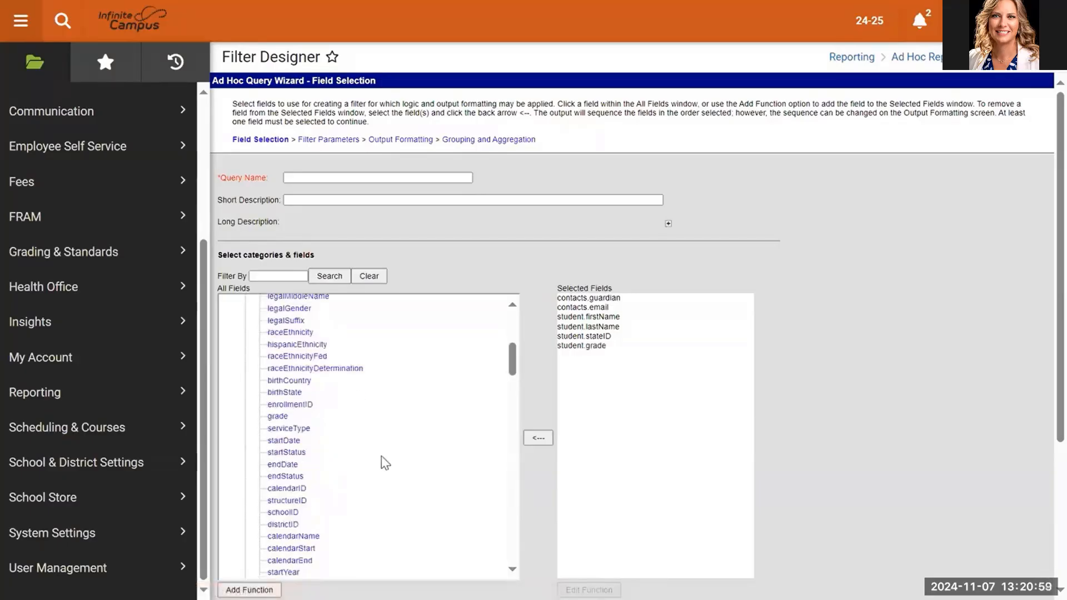
pyautogui.scroll(-5, 381, 458)
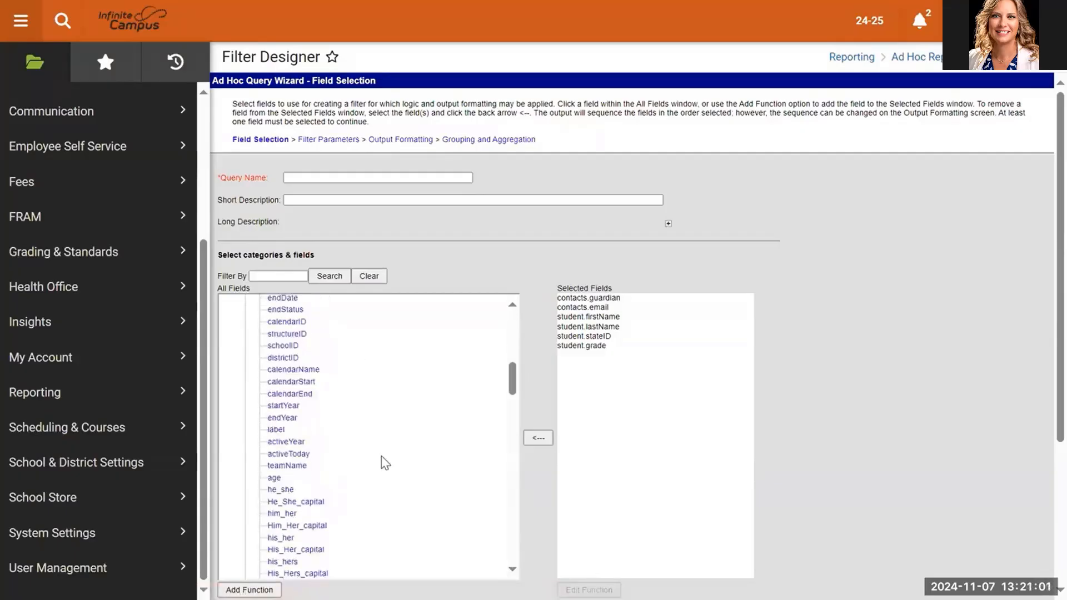
pyautogui.click(277, 455)
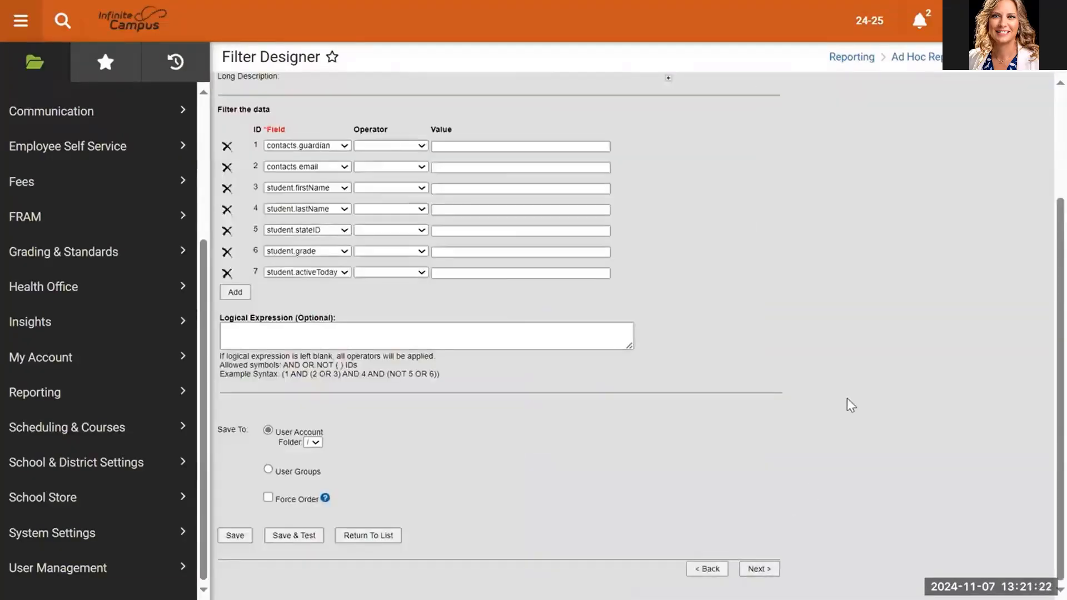
# Step: Filter student.grade with operator IN and values 03,04,05,06,07,08, and set student.activeToday to = TRUE
pyautogui.scroll(3, 847, 398)
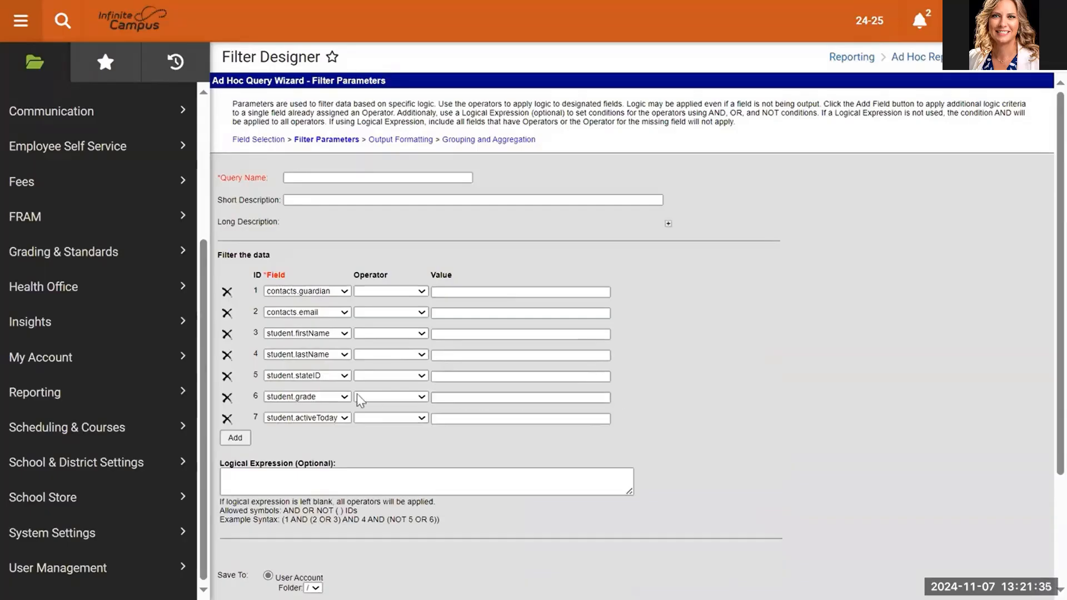
pyautogui.click(418, 397)
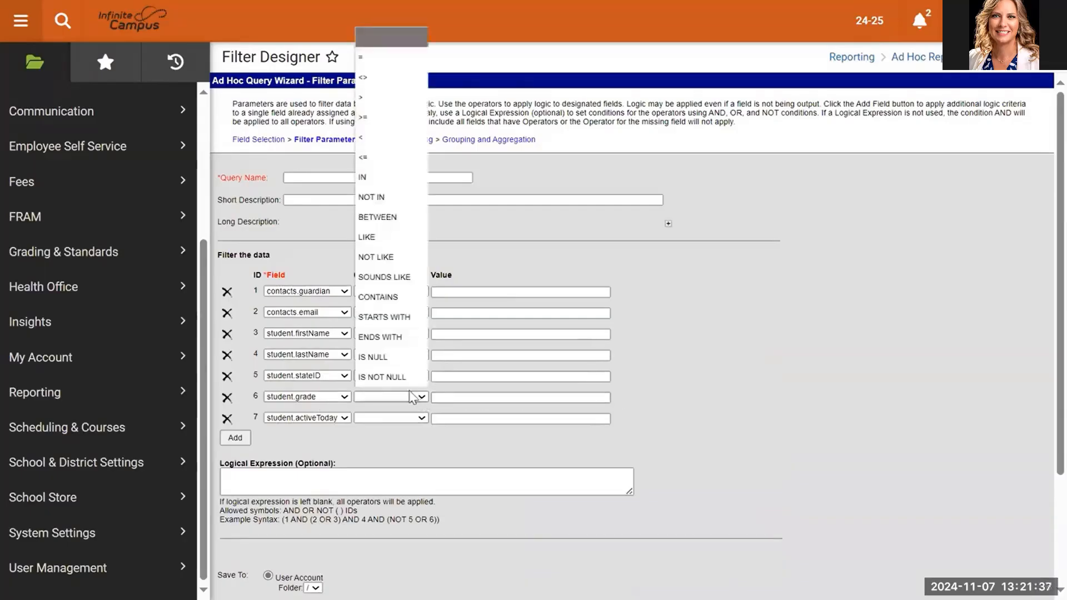
pyautogui.click(363, 178)
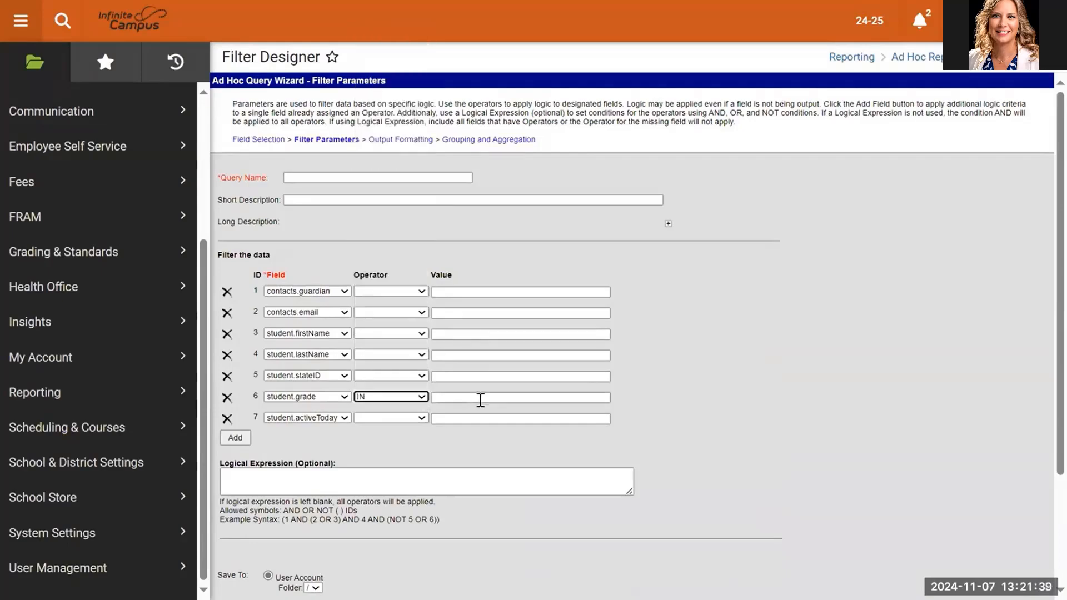
pyautogui.click(480, 399)
pyautogui.write('03, 04, ')
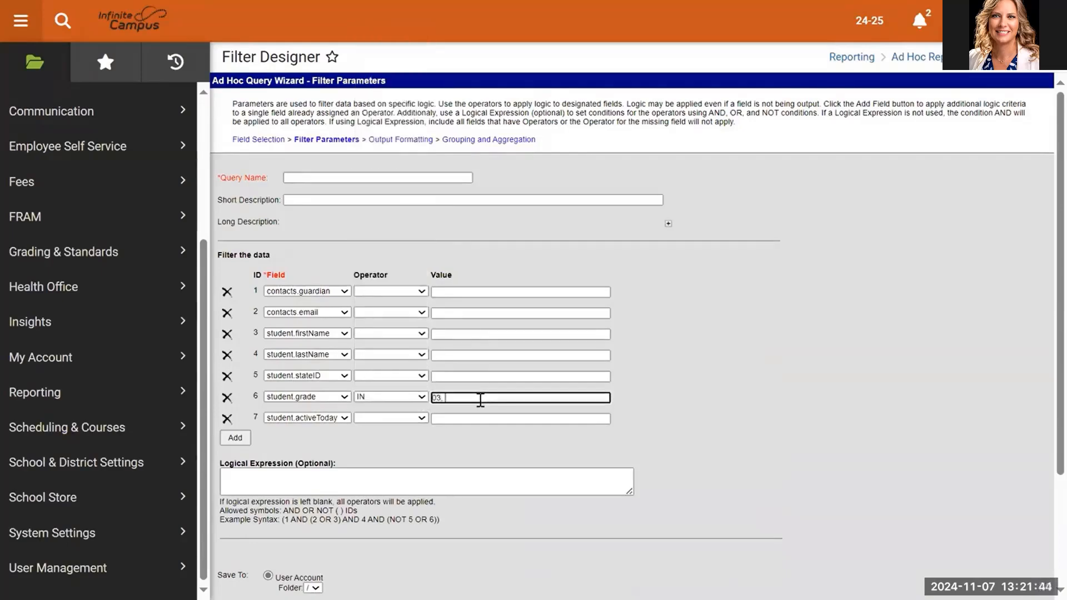
pyautogui.write('05, 06, 07,08')
pyautogui.click(393, 419)
pyautogui.click(396, 451)
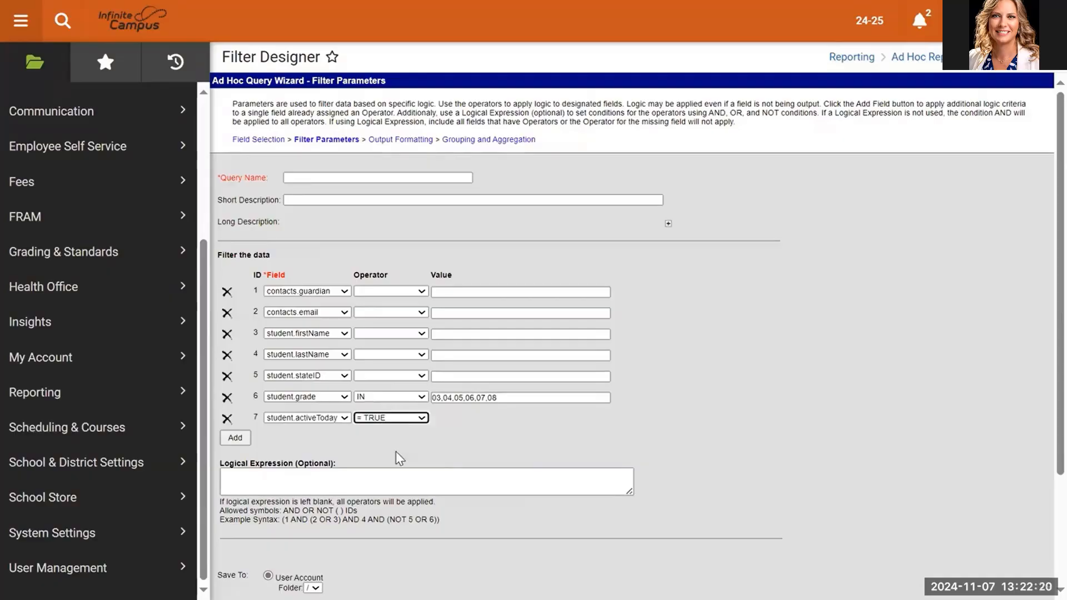
# Step: Set the contacts.guardian filter to = TRUE and the contacts.email filter to IS NOT NULL
pyautogui.click(388, 291)
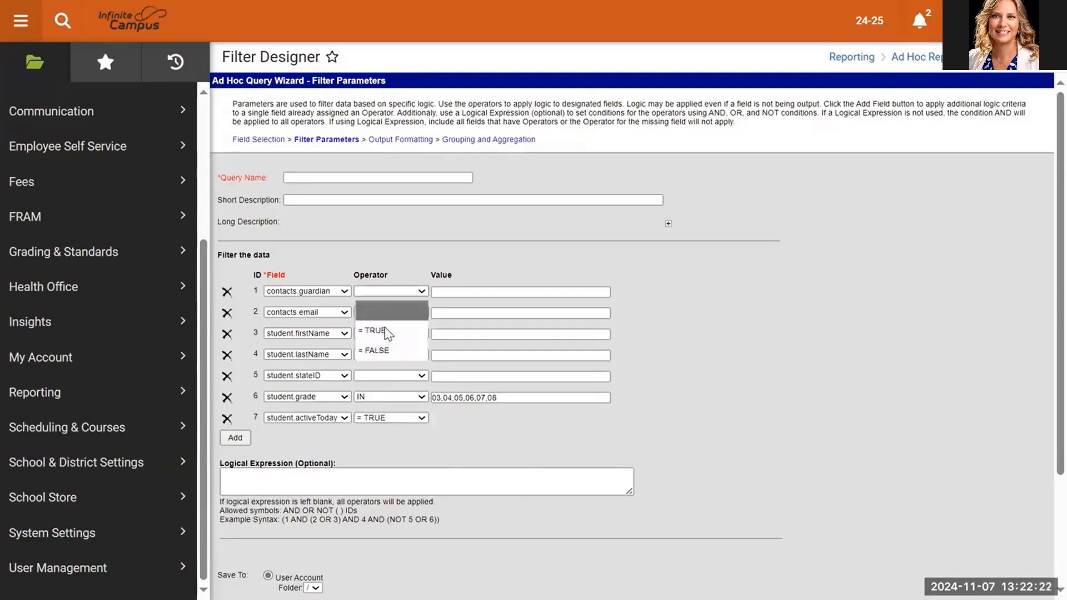
pyautogui.click(388, 332)
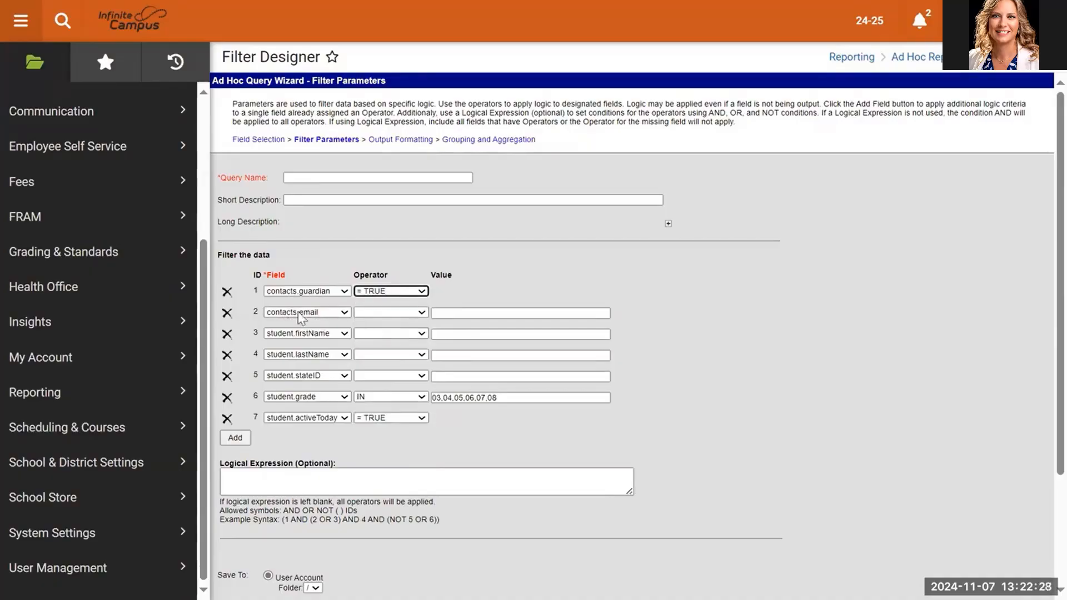
pyautogui.click(381, 313)
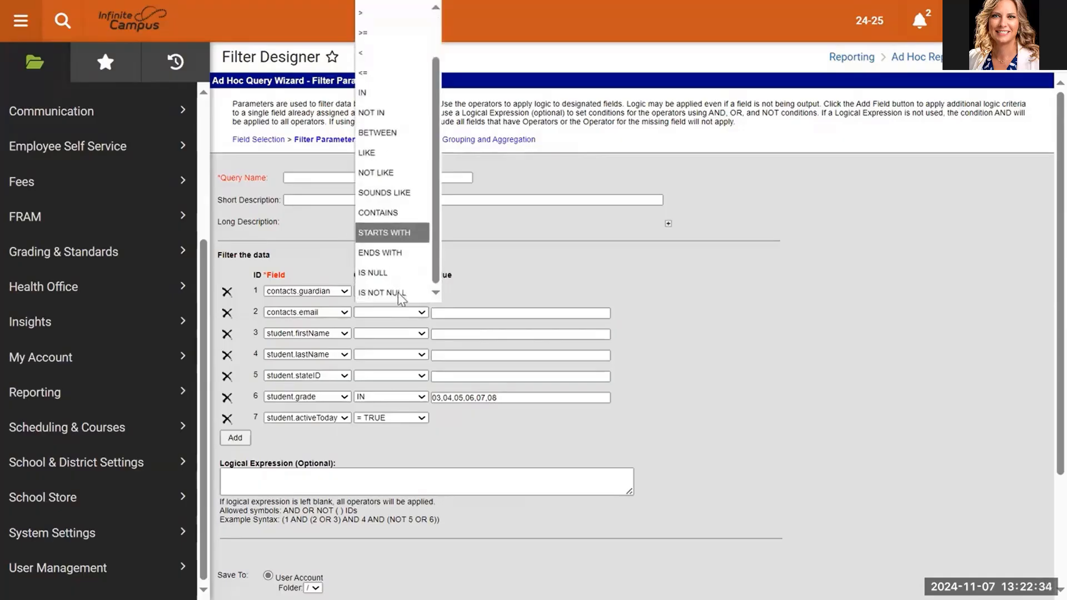
pyautogui.click(396, 292)
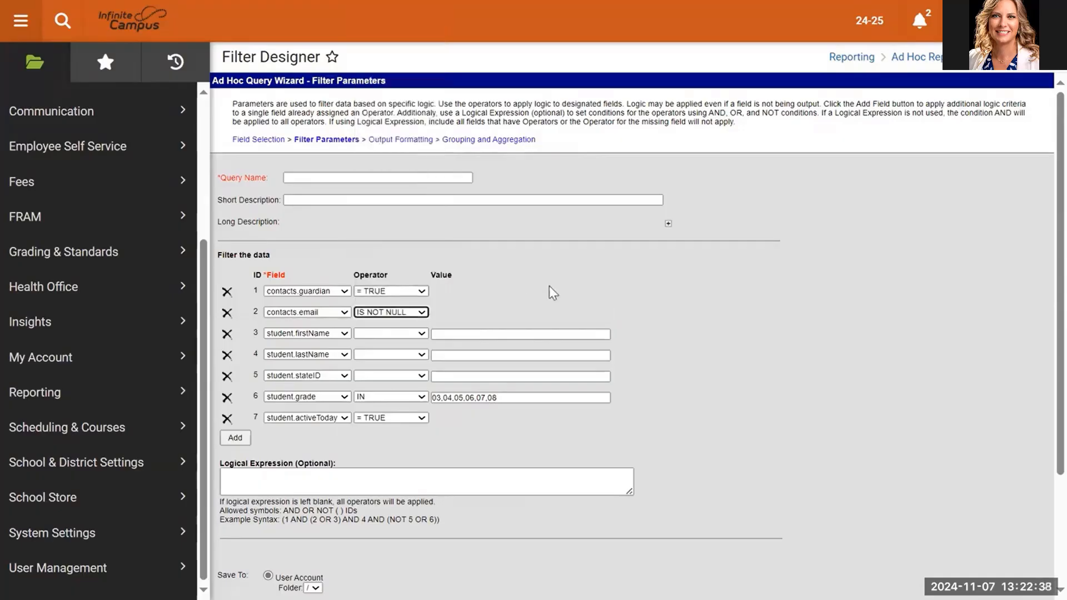
# Step: Enter the logical expression "1 and 2 and 6 and 7" for the filter parameters
pyautogui.click(396, 471)
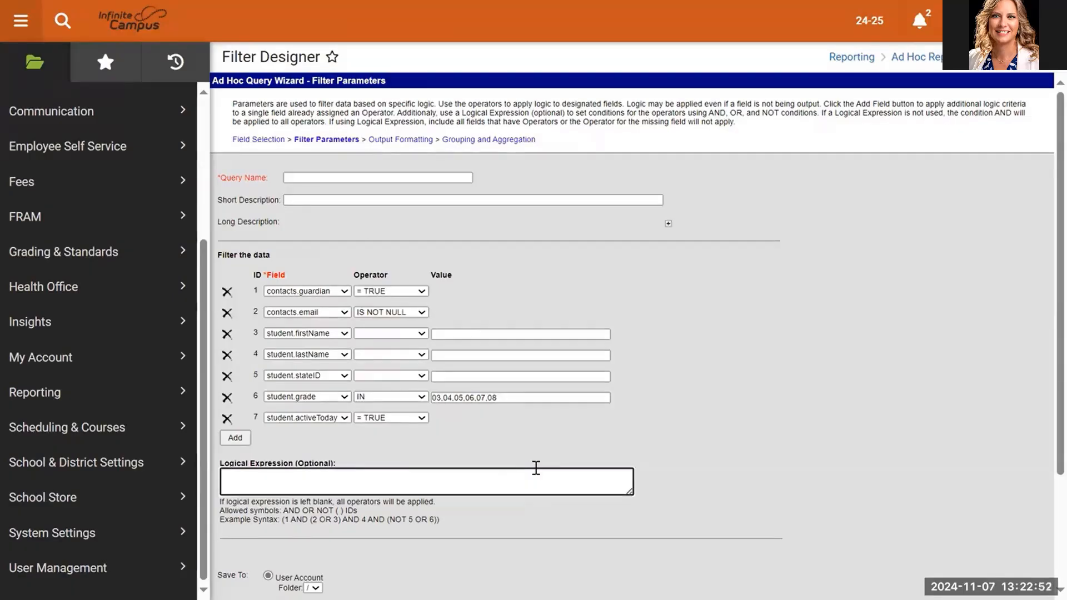
pyautogui.write('1 and 2 and')
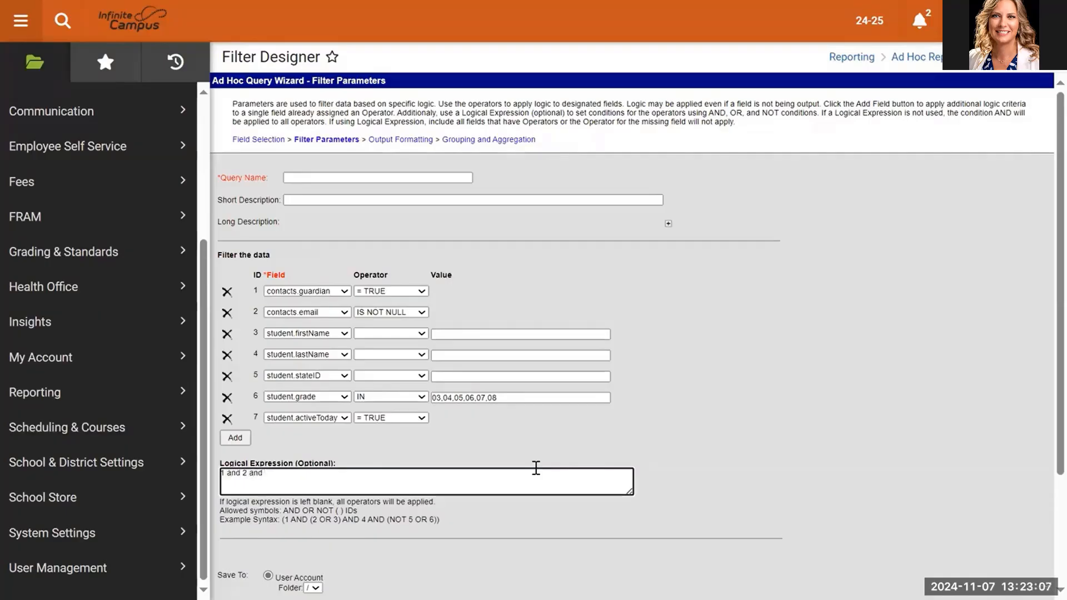
pyautogui.write(' 6 and 7')
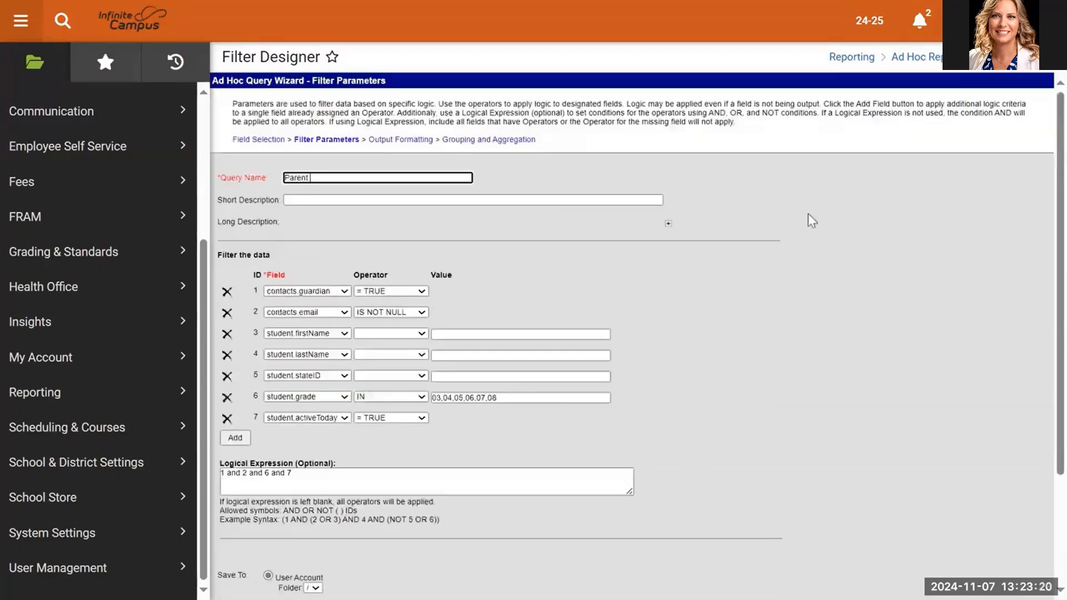
# Step: Name the query "Parent Portal 11.7.24" and save it to the user account
pyautogui.write('Portal 11.7.24')
pyautogui.scroll(-3, 812, 221)
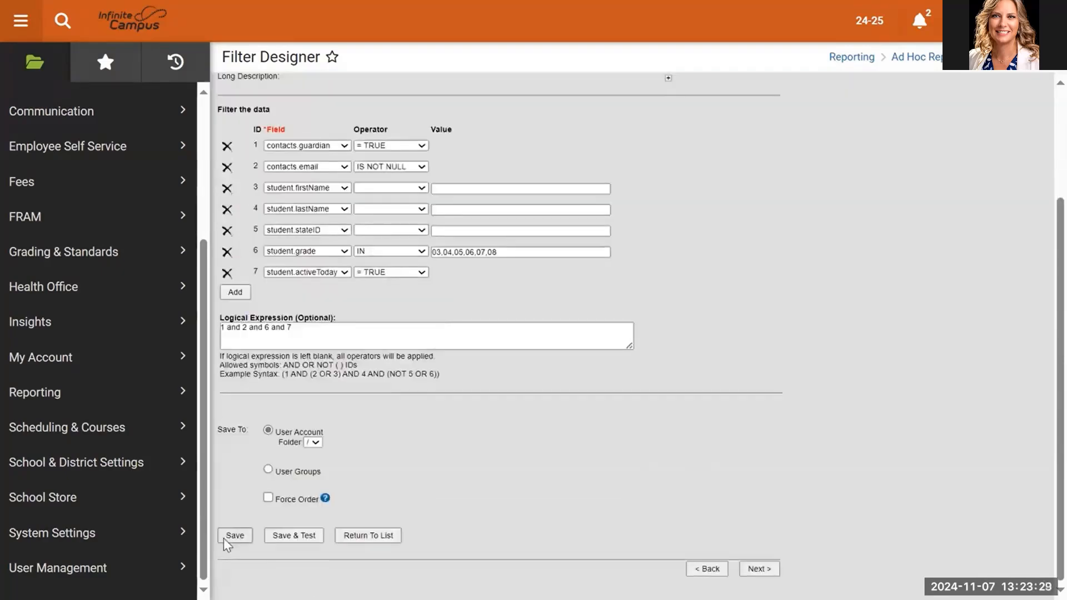
pyautogui.click(224, 537)
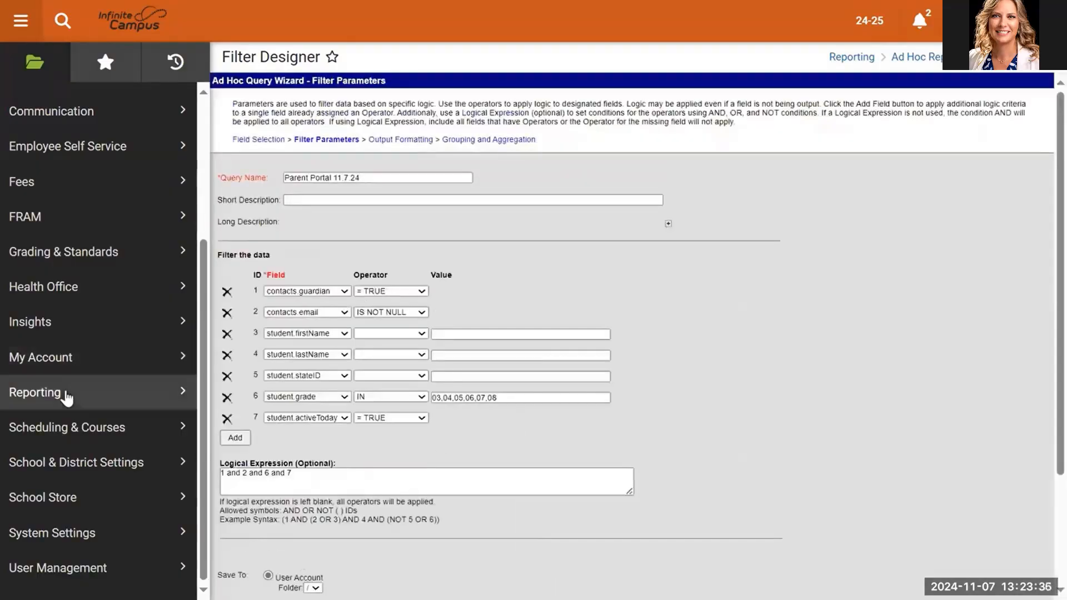
# Step: Open Data Export, choose the saved Parent Portal 11.7.24 filter and set the export format to Delimited values (CSV)
pyautogui.click(64, 398)
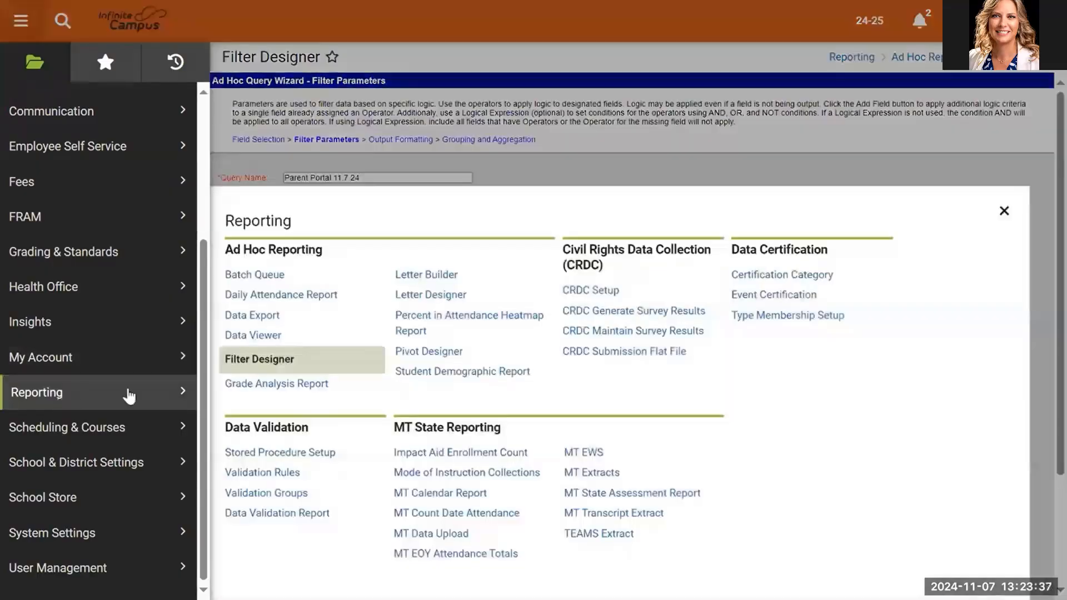
pyautogui.click(259, 315)
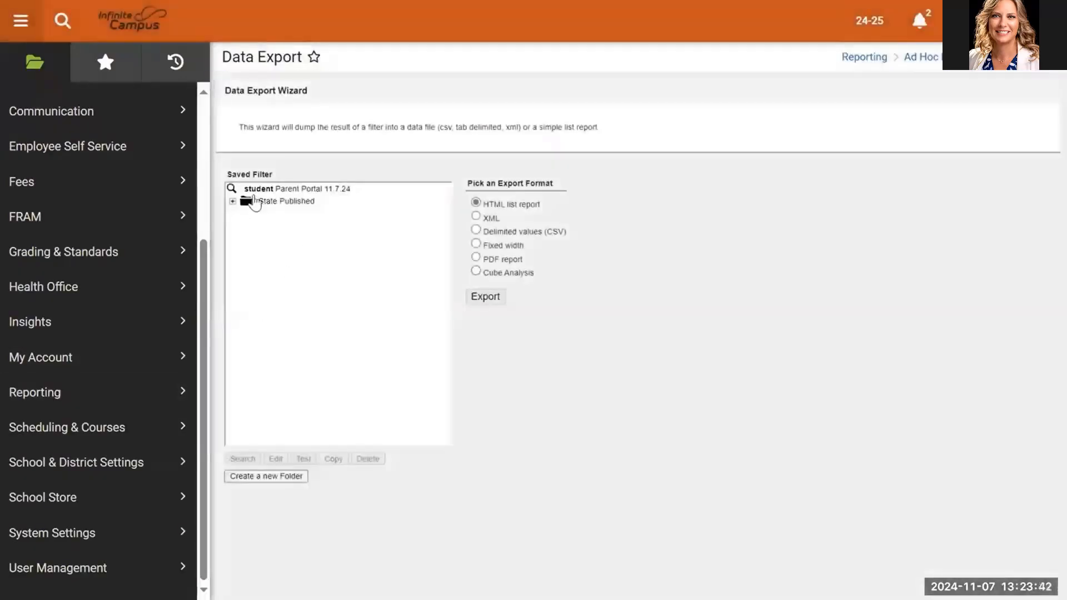
pyautogui.click(318, 192)
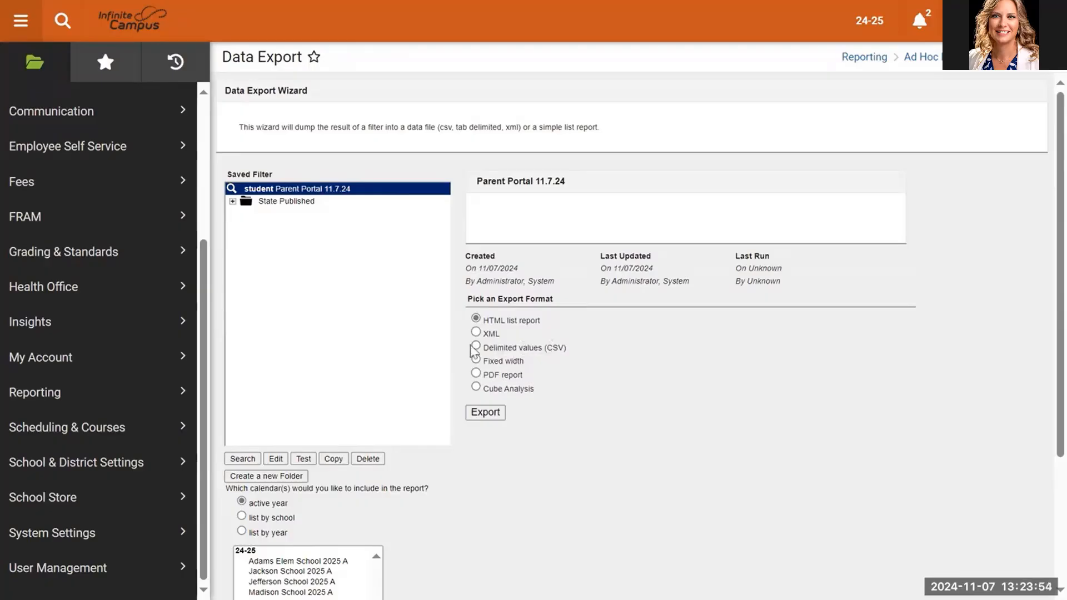
pyautogui.click(488, 348)
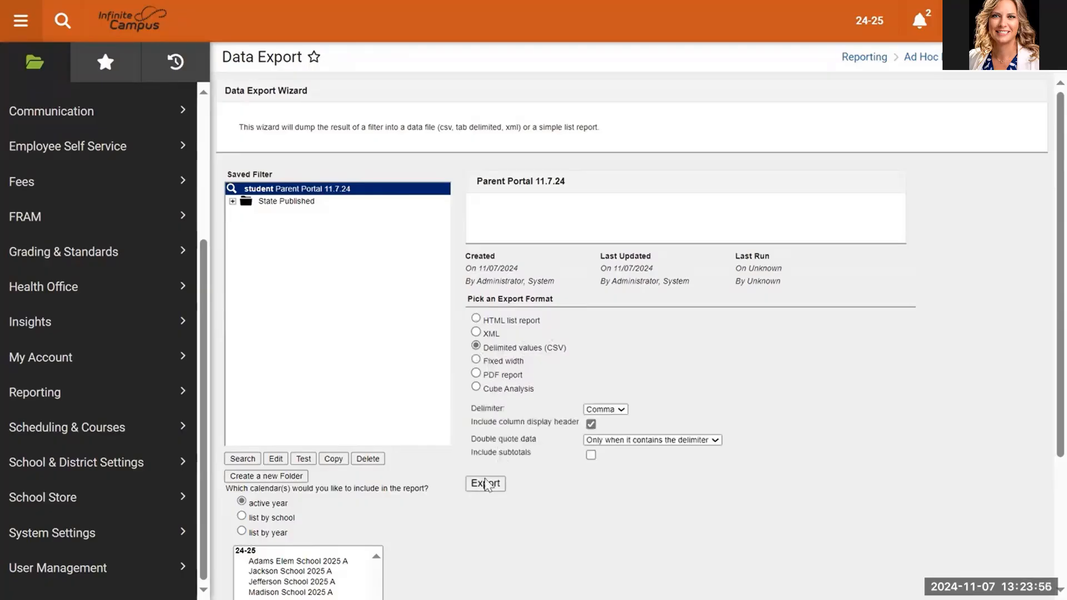
pyautogui.scroll(-2, 258, 342)
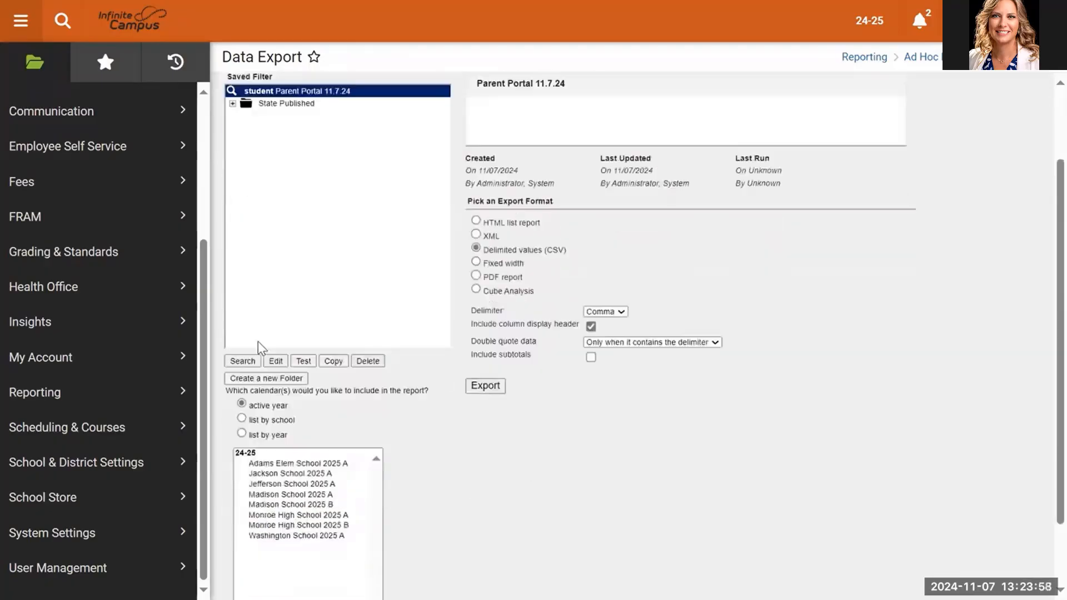
pyautogui.scroll(-2, 258, 348)
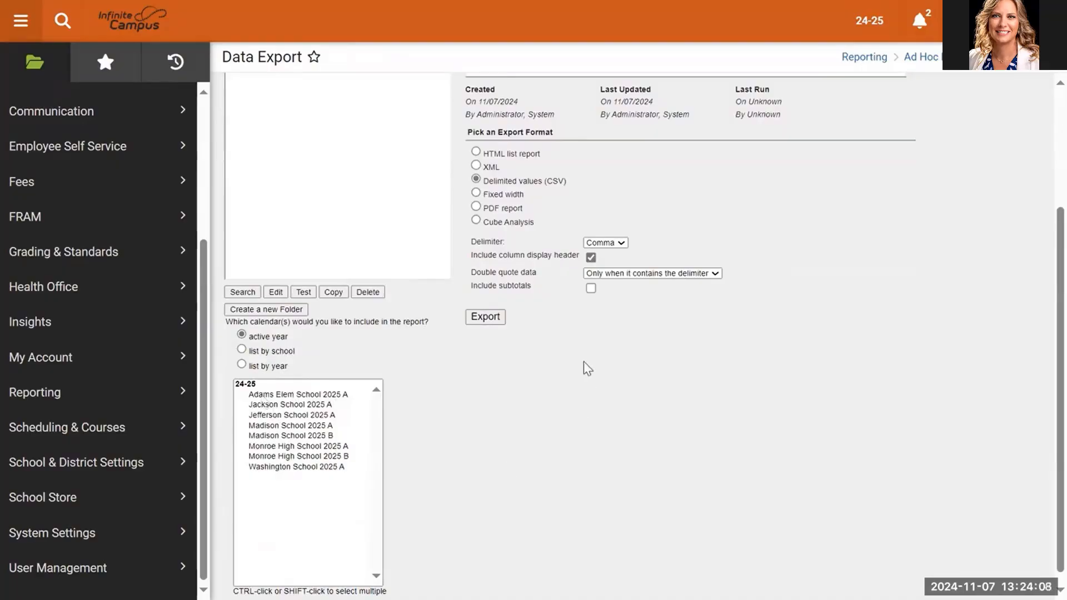
# Step: Export the filtered records as CSV and switch to Excel to compare the extract with the Parent_Upload_Template workbook
pyautogui.click(485, 317)
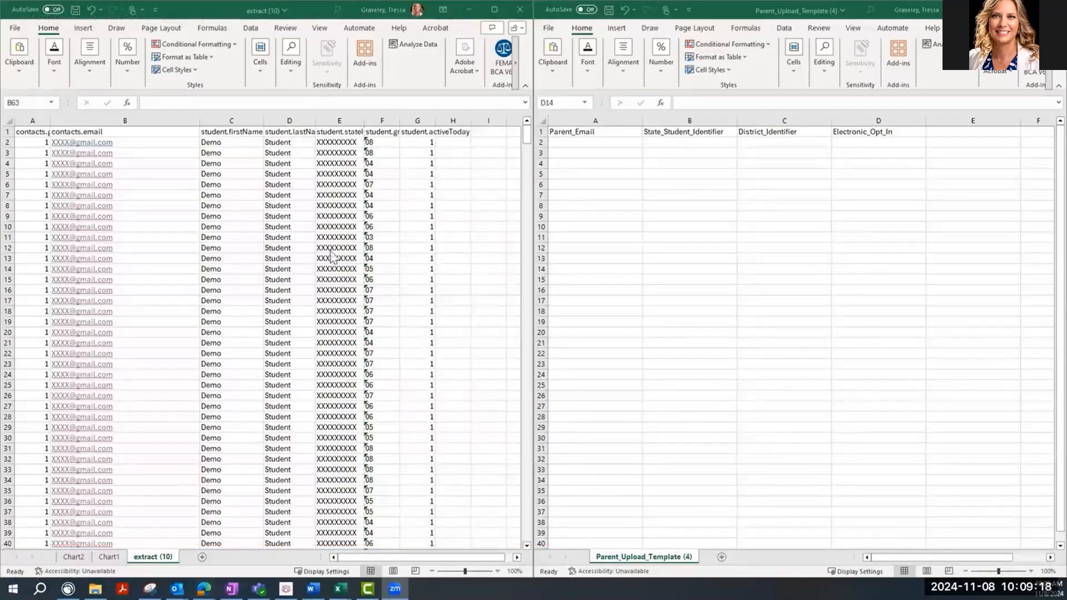
pyautogui.click(27, 129)
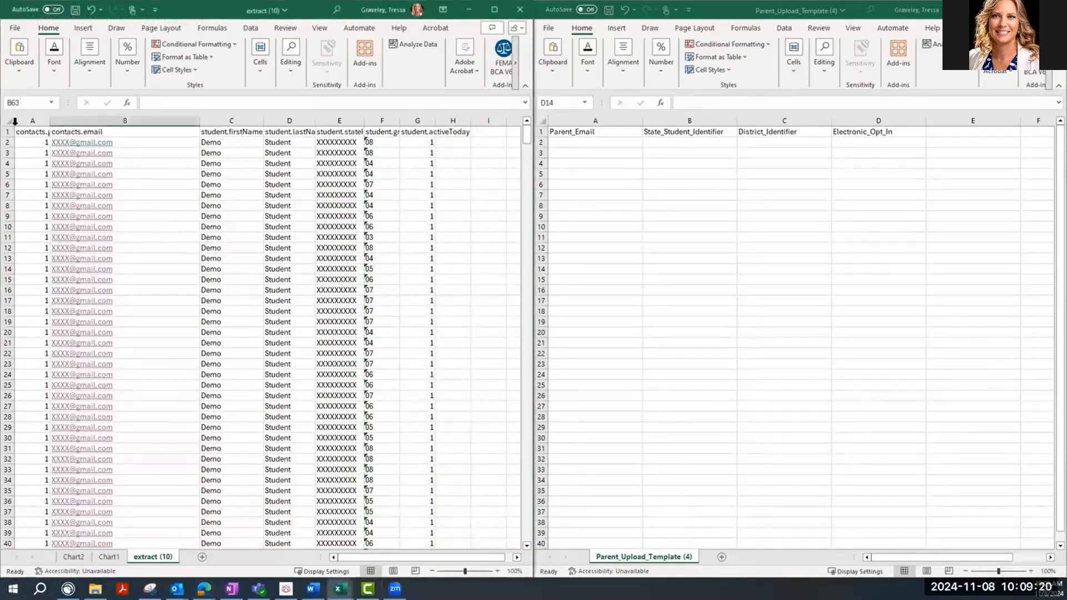
pyautogui.moveTo(23, 134); pyautogui.dragTo(381, 470)
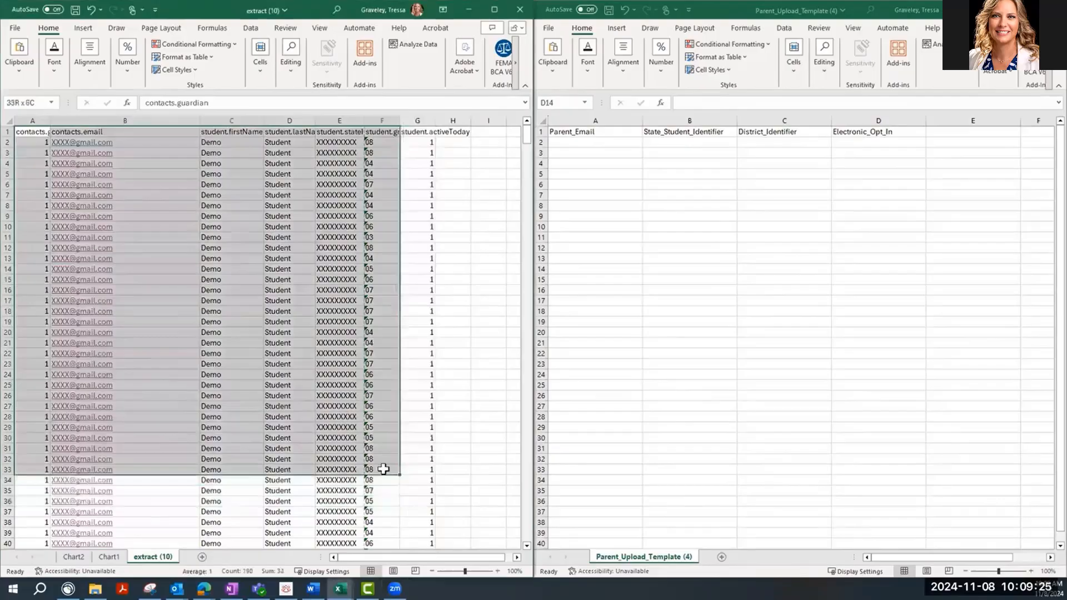
pyautogui.click(159, 325)
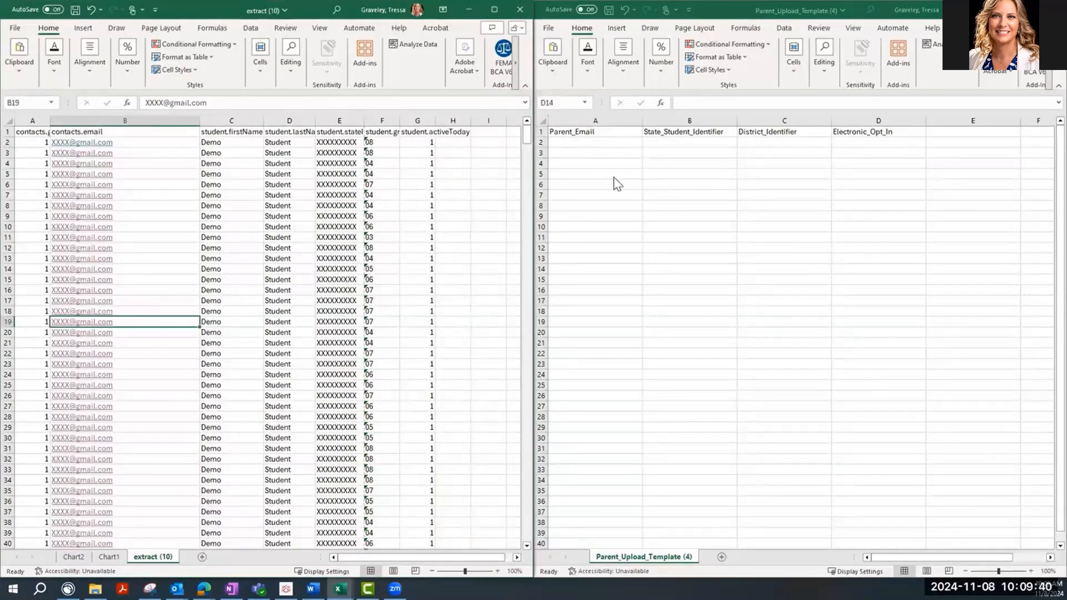
pyautogui.click(570, 133)
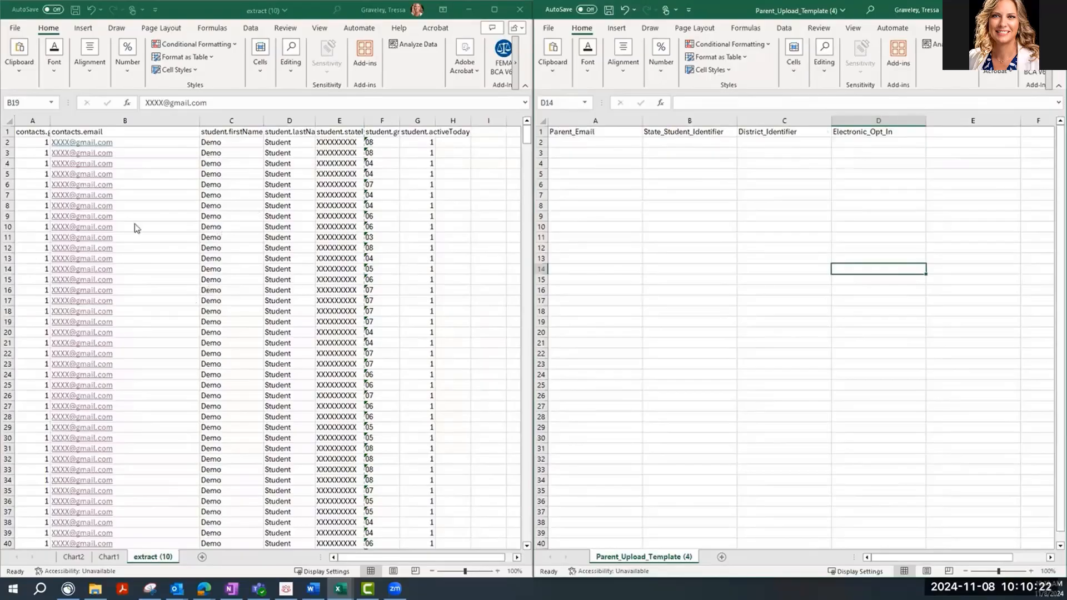
# Step: Replace the contacts.email header in the extract with the Parent_Email header copied from the upload template
pyautogui.click(113, 132)
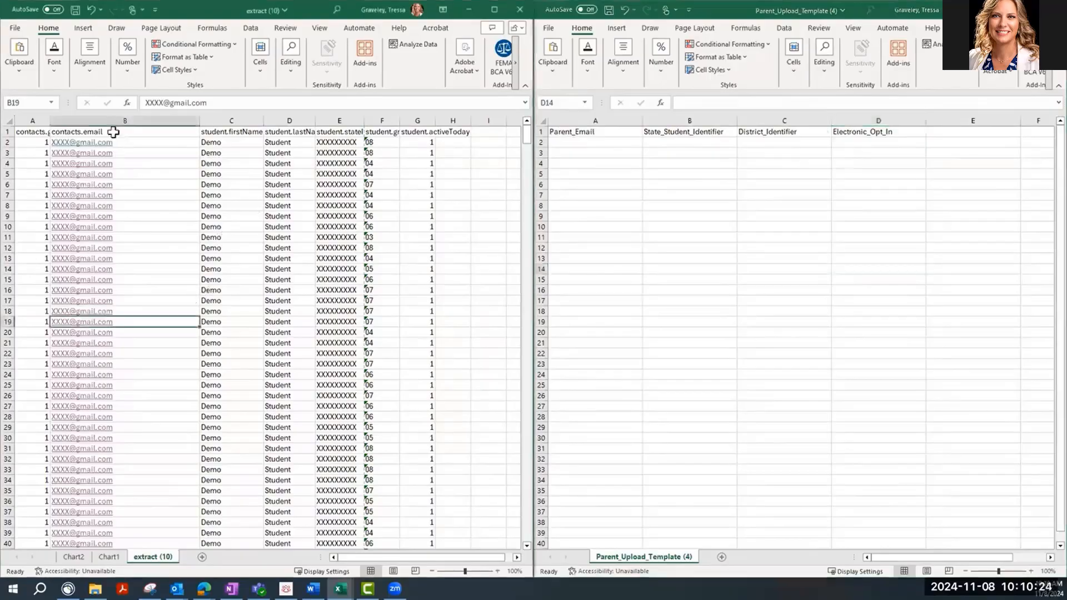
pyautogui.click(113, 132)
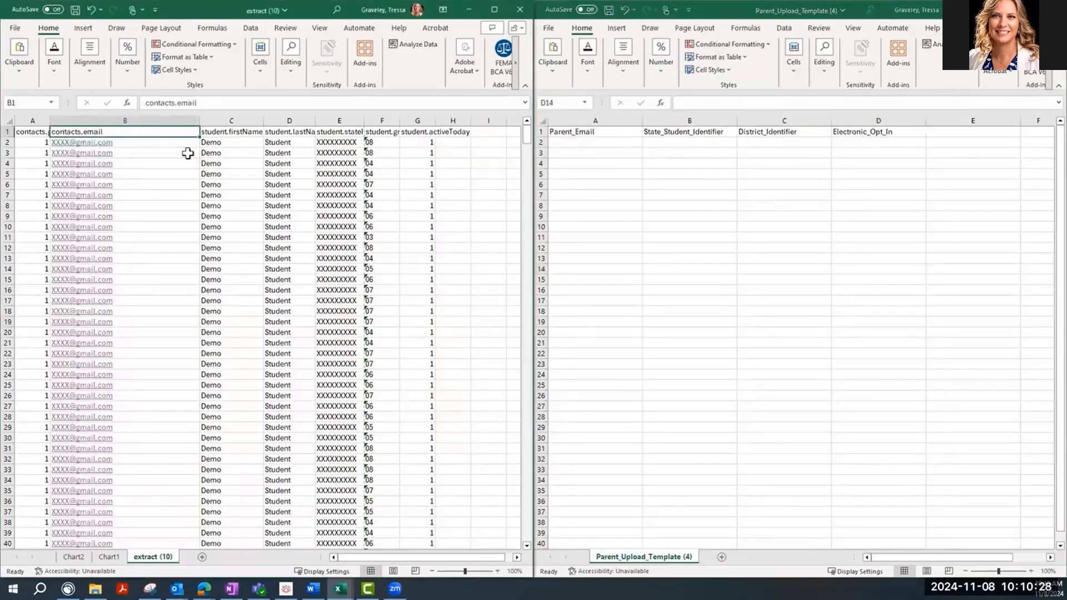
pyautogui.click(577, 133)
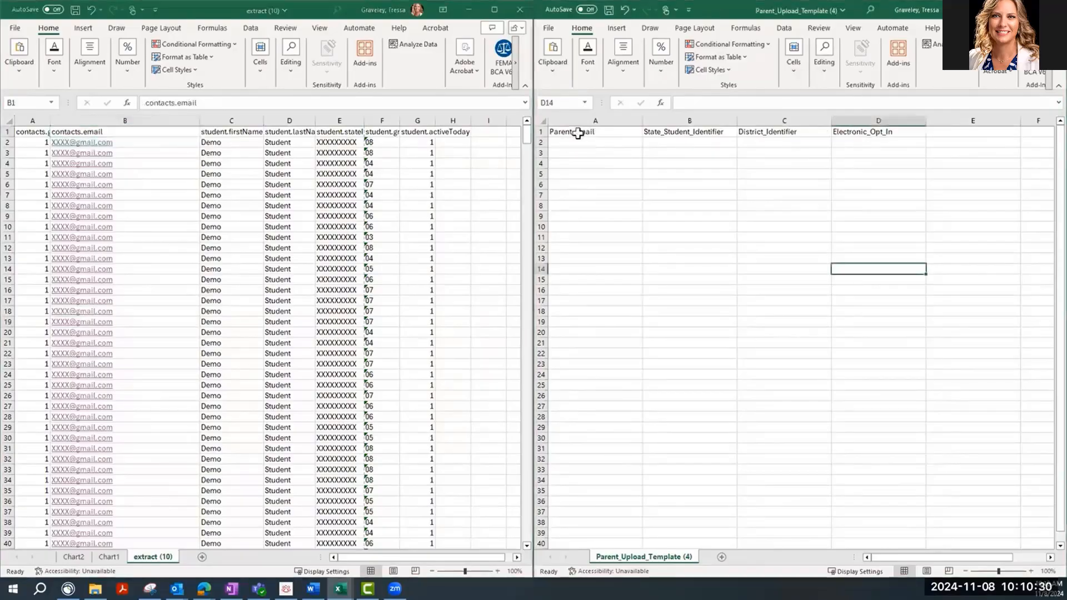
pyautogui.click(578, 133)
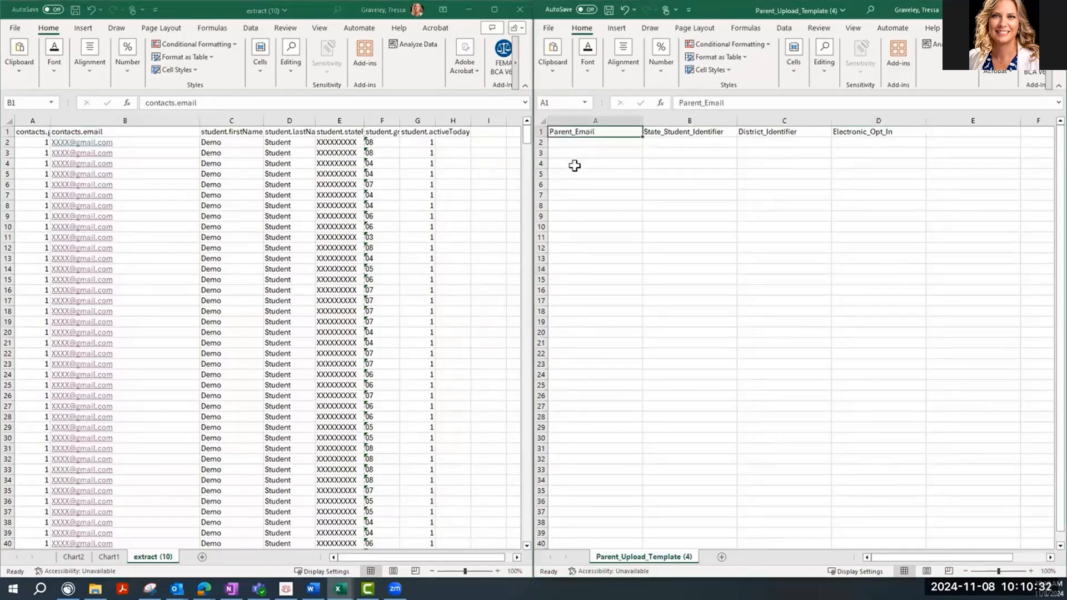
pyautogui.hotkey('ctrl', 'c')
pyautogui.click(73, 130)
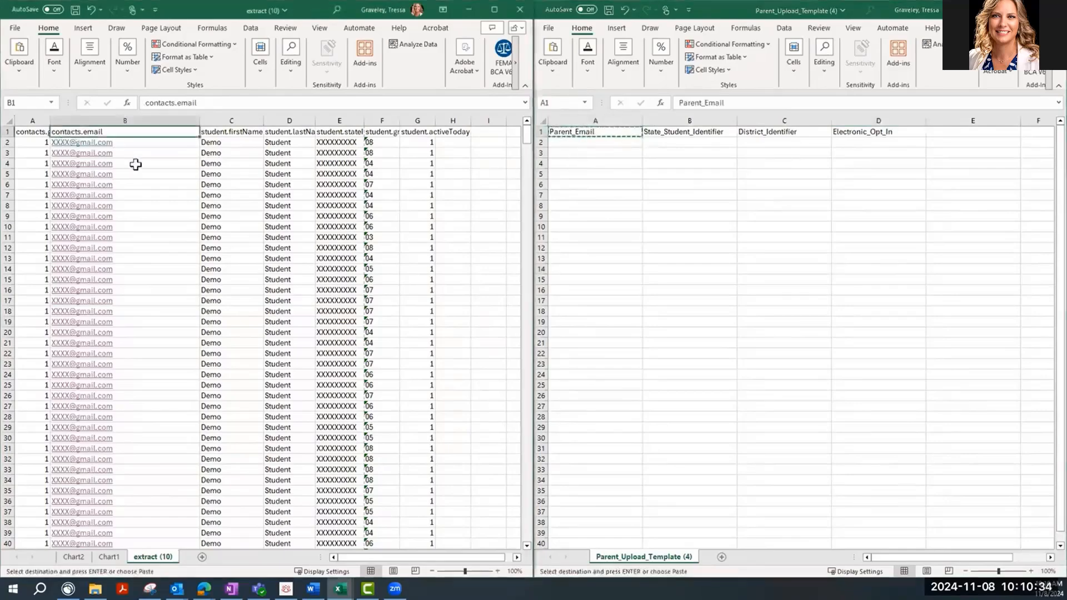
pyautogui.hotkey('ctrl', 'v')
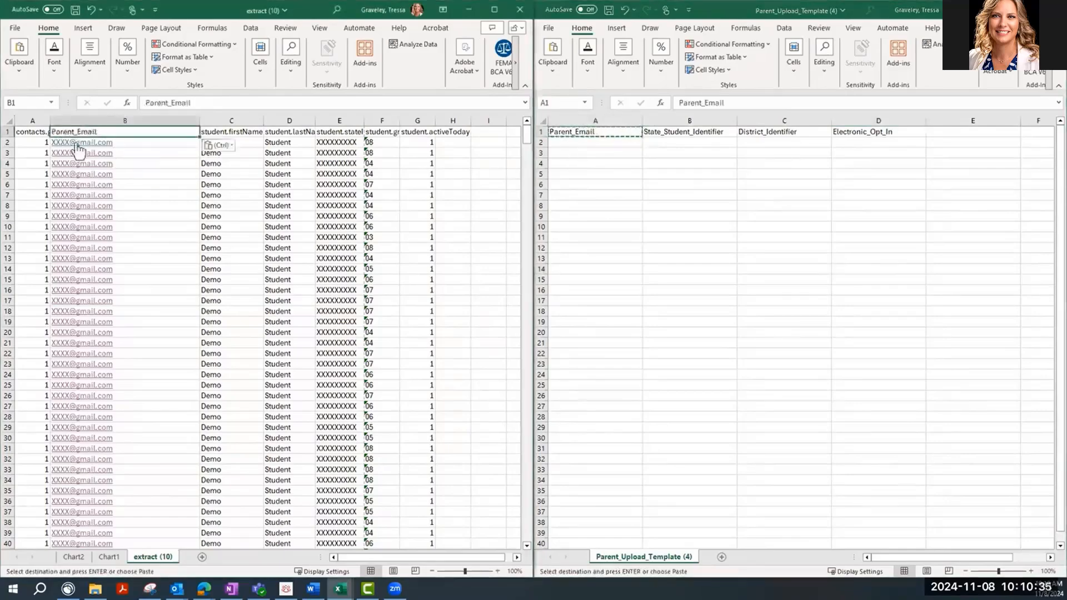
# Step: Replace the student state ID header in E1 of the extract with the template's State_Student_Identifier header
pyautogui.click(667, 133)
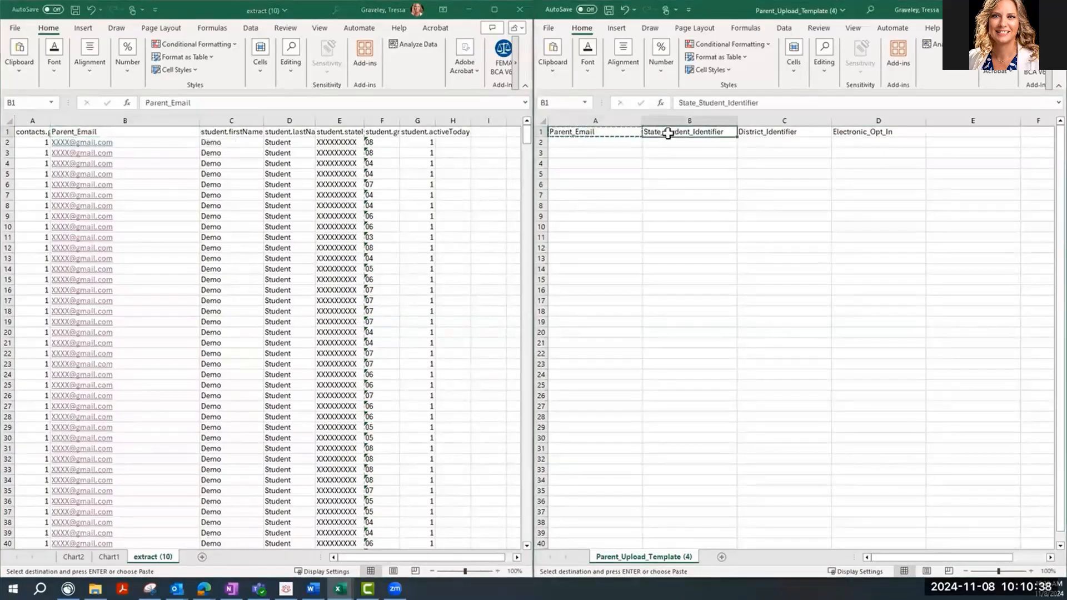
pyautogui.hotkey('ctrl', 'c')
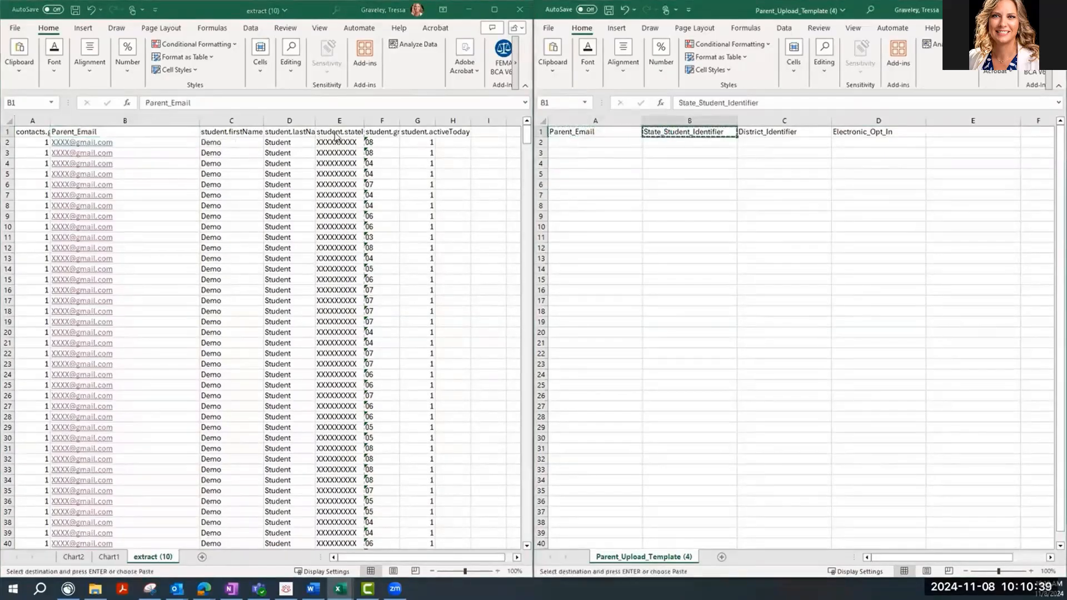
pyautogui.click(336, 135)
pyautogui.hotkey('ctrl', 'v')
pyautogui.press('ctrl')
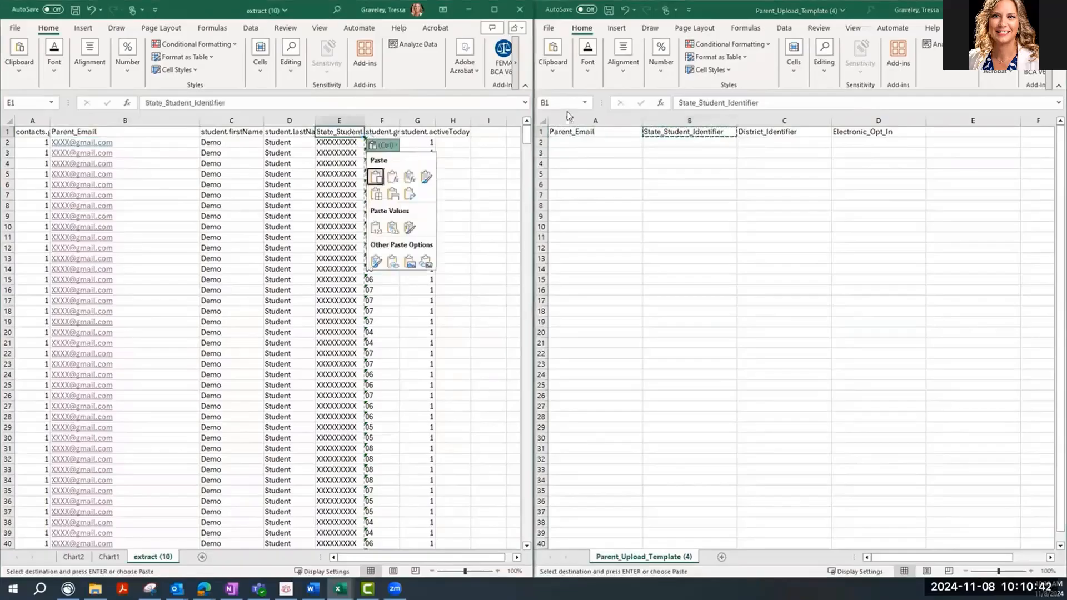
# Step: Delete the student.activeToday column and the student first-name and last-name columns from the extract
pyautogui.click(421, 119)
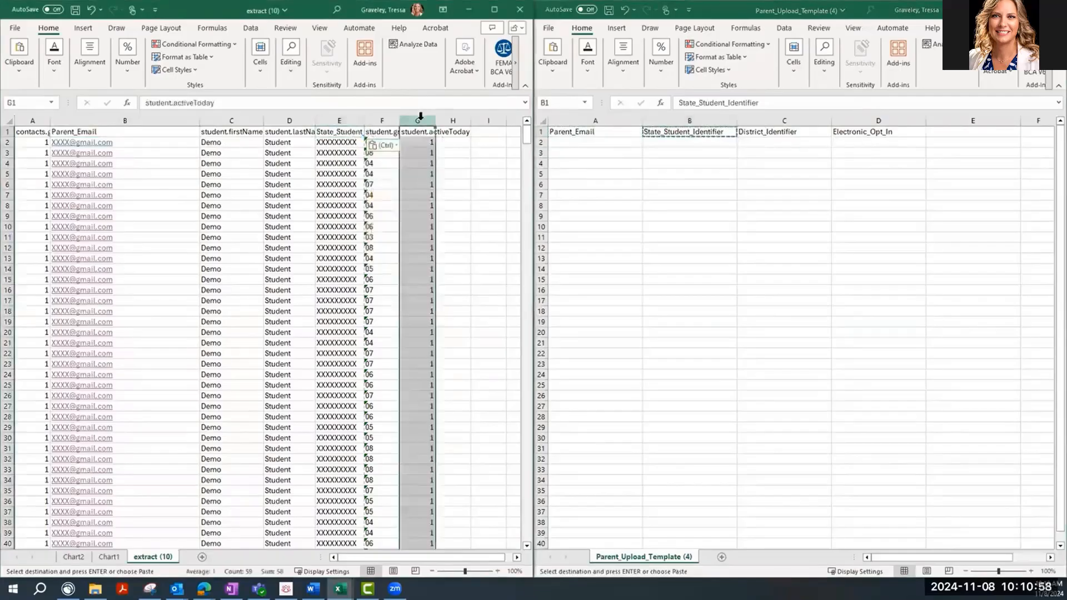
pyautogui.rightClick(422, 122)
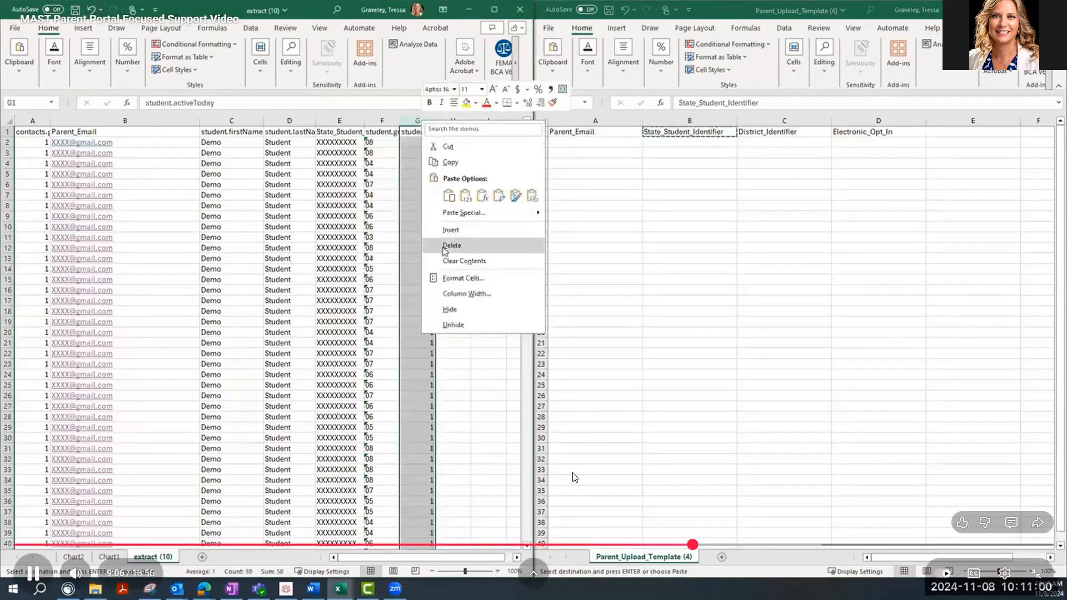
pyautogui.click(451, 246)
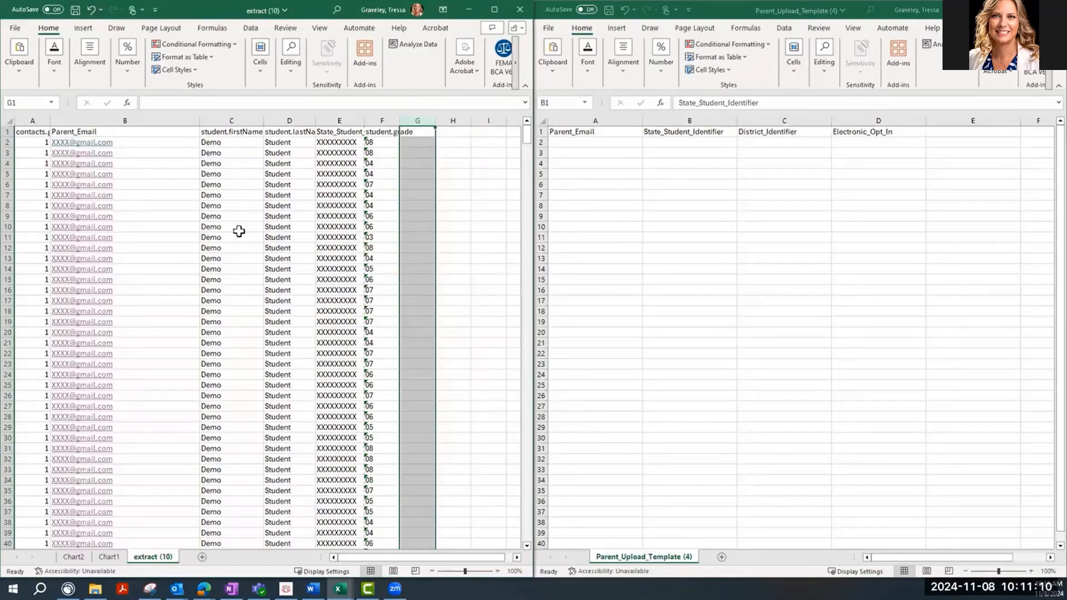
pyautogui.click(216, 120)
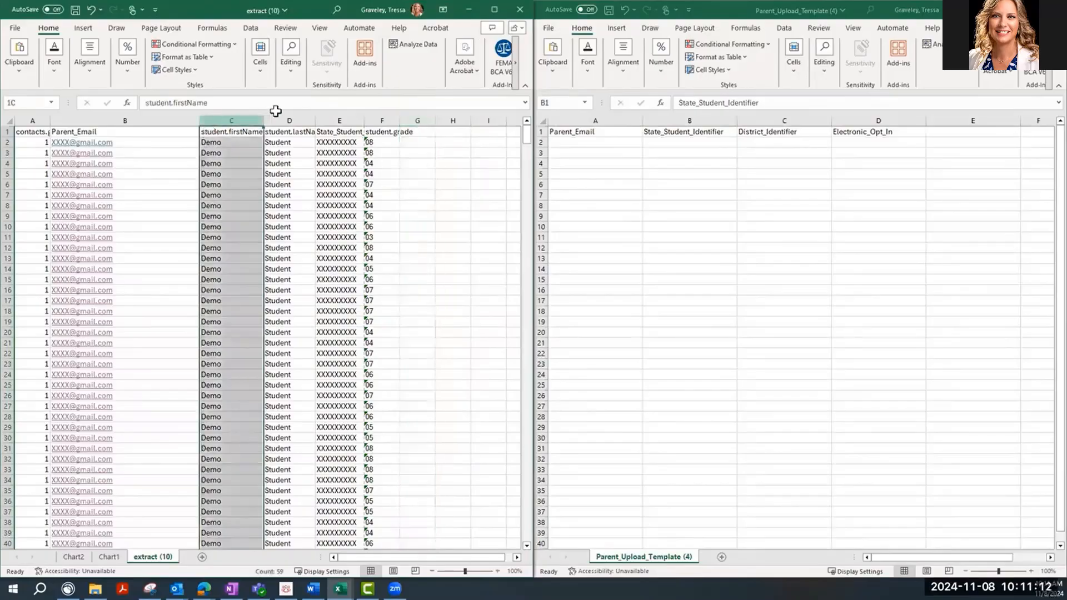
pyautogui.moveTo(276, 111); pyautogui.dragTo(276, 112)
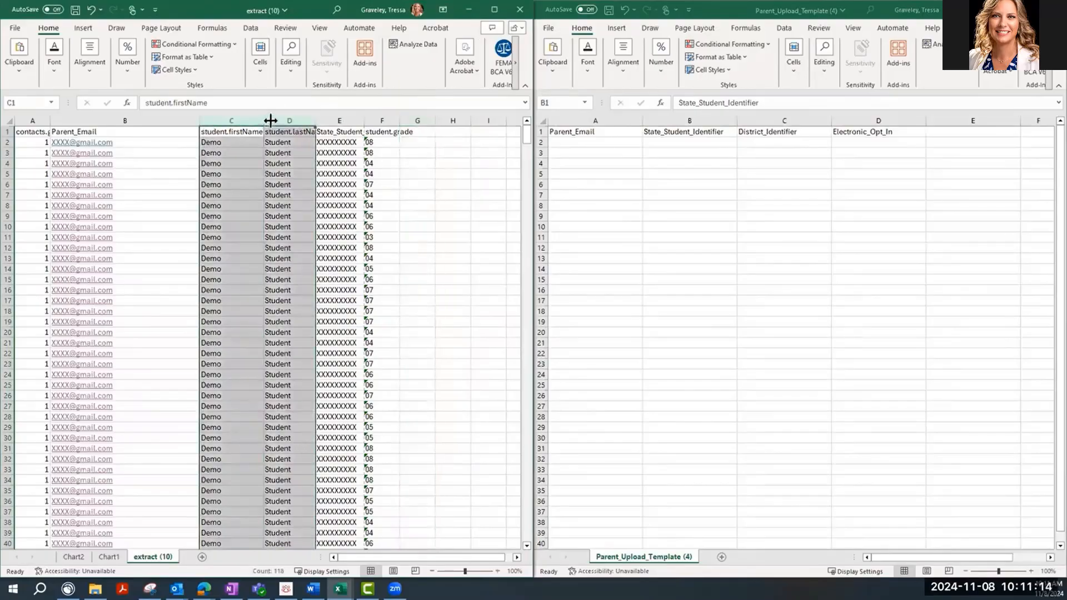
pyautogui.rightClick(290, 120)
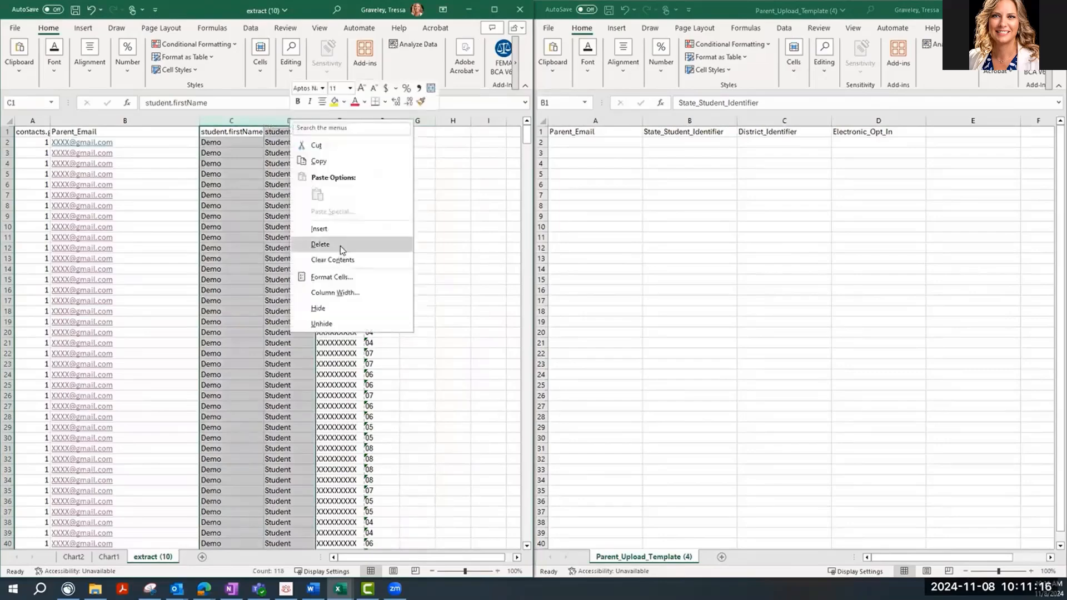
pyautogui.click(342, 245)
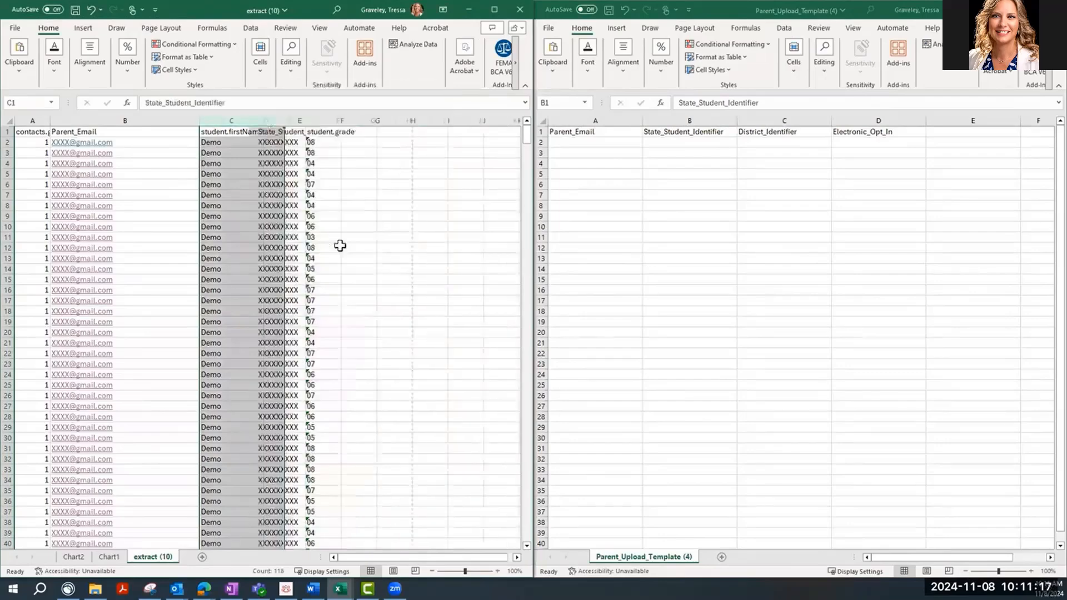
# Step: Delete the contacts.guardian column from the extract
pyautogui.click(32, 119)
pyautogui.rightClick(32, 120)
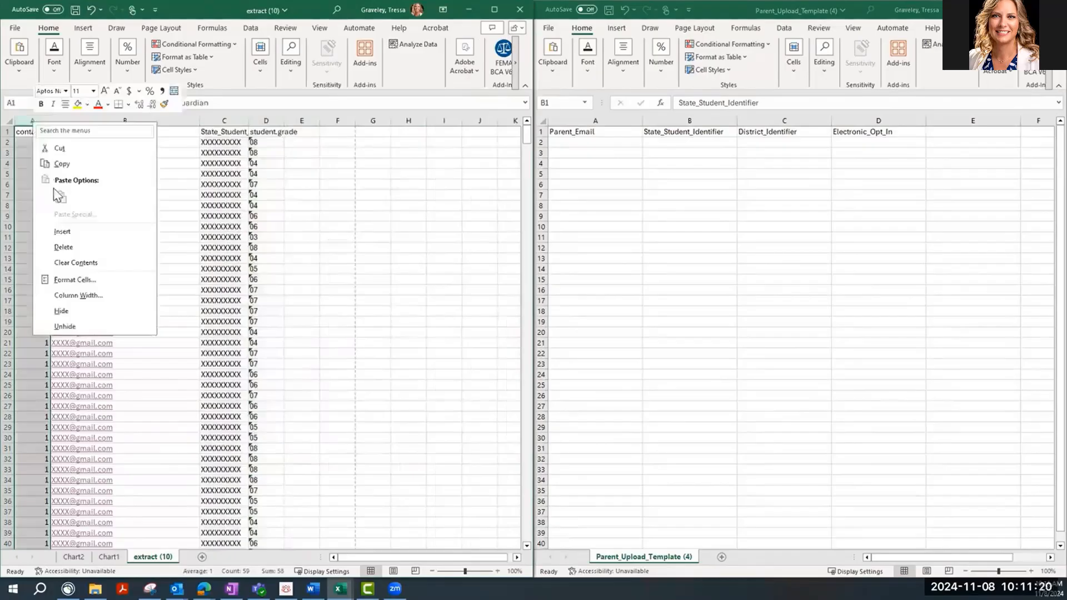
pyautogui.click(78, 247)
pyautogui.click(315, 215)
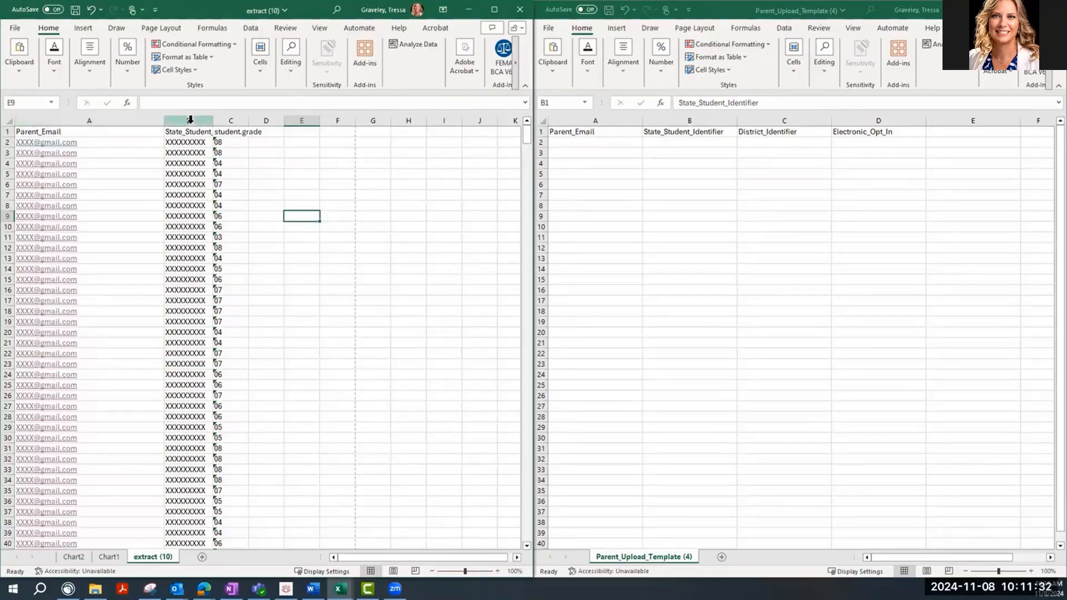
# Step: Clear the student.grade column and widen the State_Student_Identifier column to fit its header
pyautogui.click(233, 120)
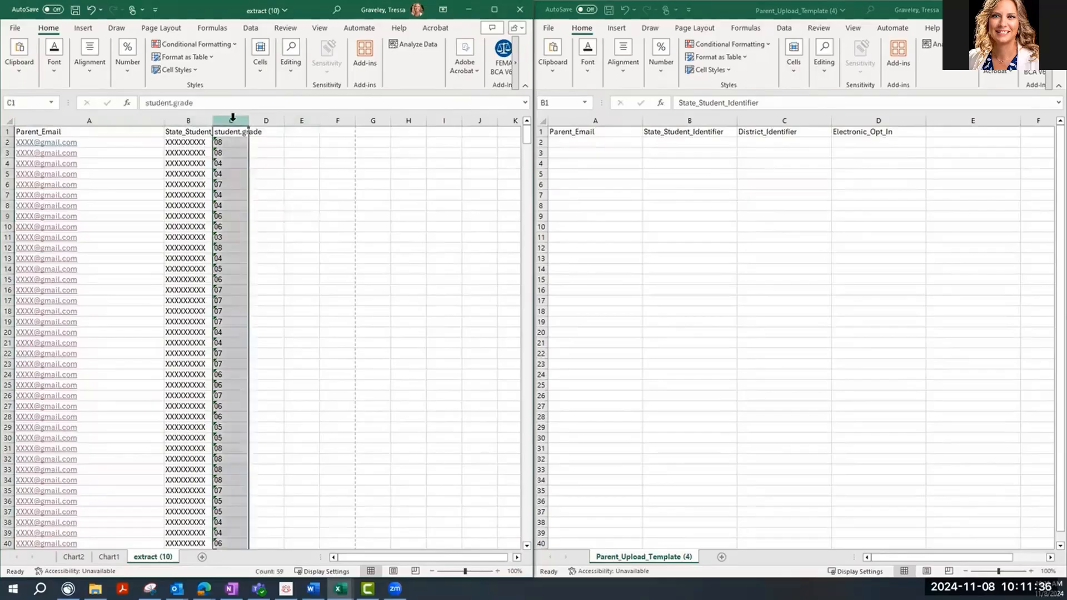
pyautogui.press('Delete')
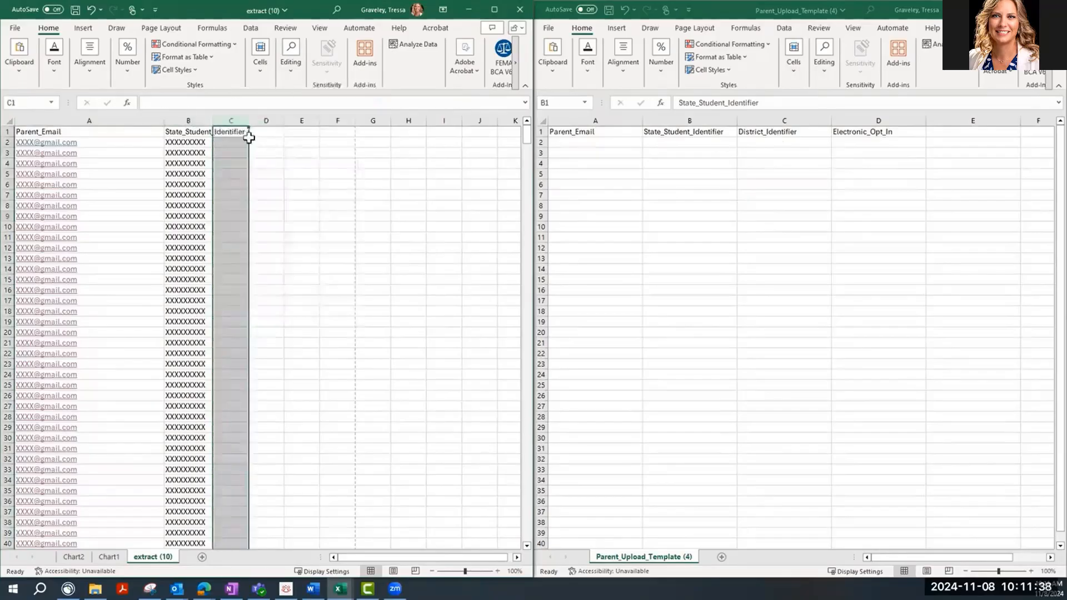
pyautogui.click(231, 132)
pyautogui.moveTo(249, 119); pyautogui.dragTo(256, 119)
# Step: Copy the District_Identifier header from the template into C1 of the extract and fit the column width to it
pyautogui.click(758, 132)
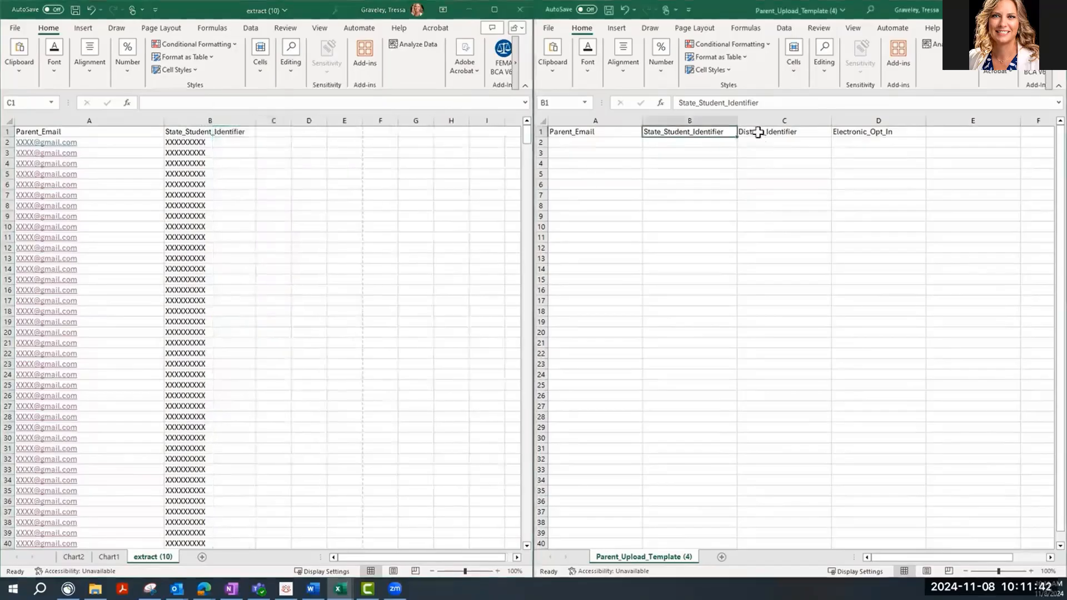
pyautogui.click(758, 132)
pyautogui.hotkey('ctrl', 'c')
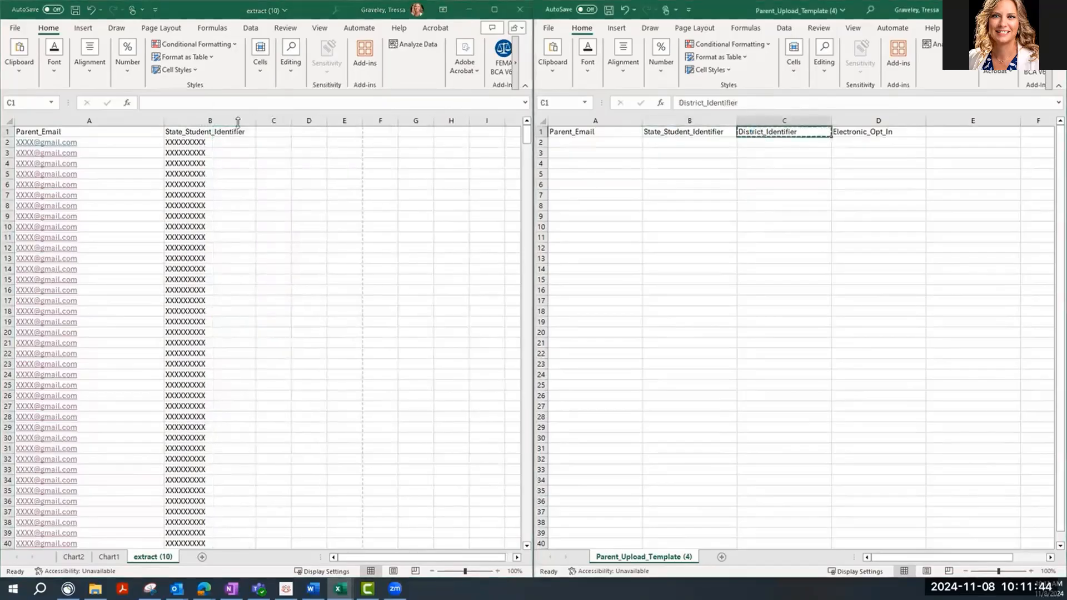
pyautogui.click(273, 131)
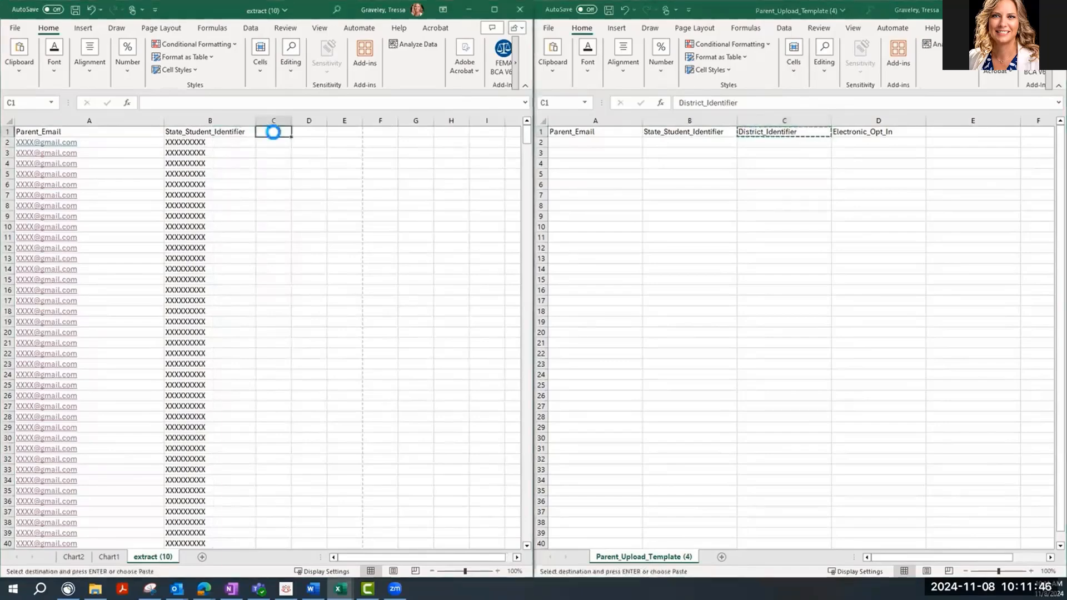
pyautogui.hotkey('ctrl', 'v')
pyautogui.moveTo(292, 118); pyautogui.dragTo(296, 112)
pyautogui.doubleClick(294, 114)
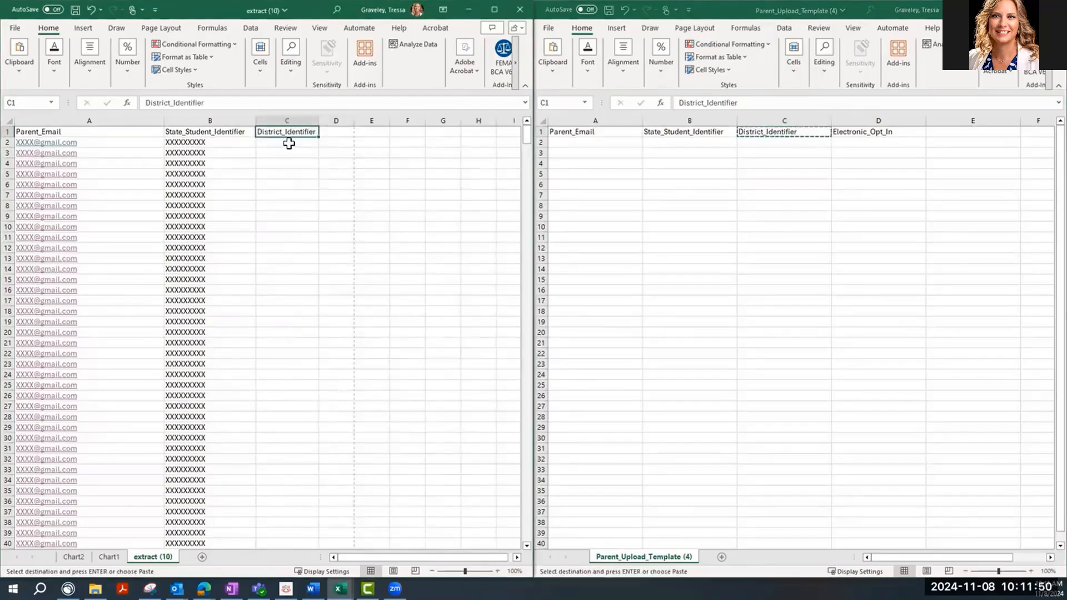
# Step: Enter 0234 as the district identifier in cell C2 of the extract
pyautogui.click(289, 143)
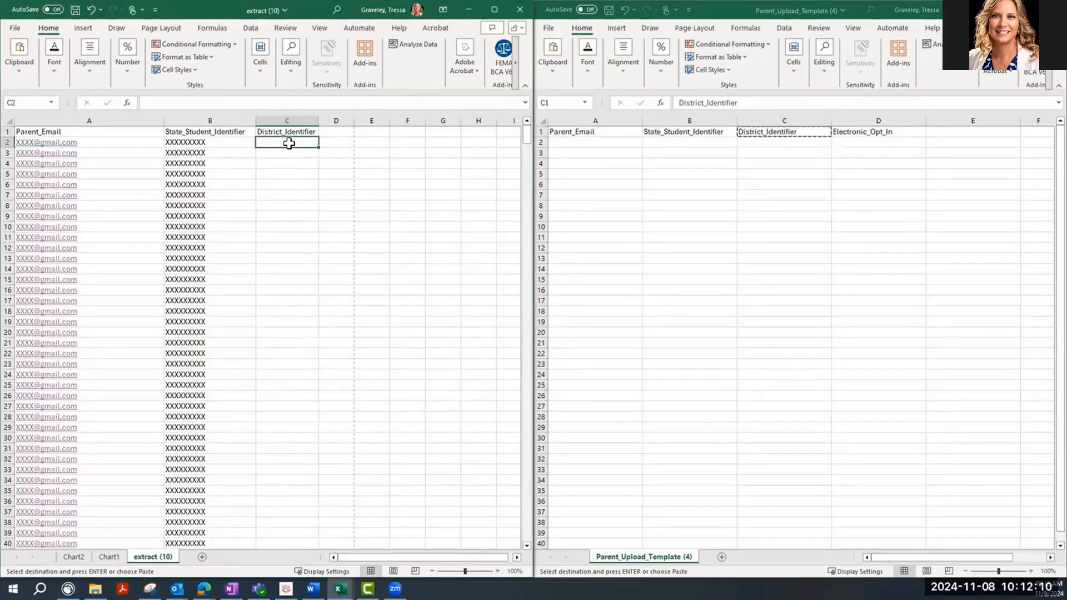
pyautogui.write('0234')
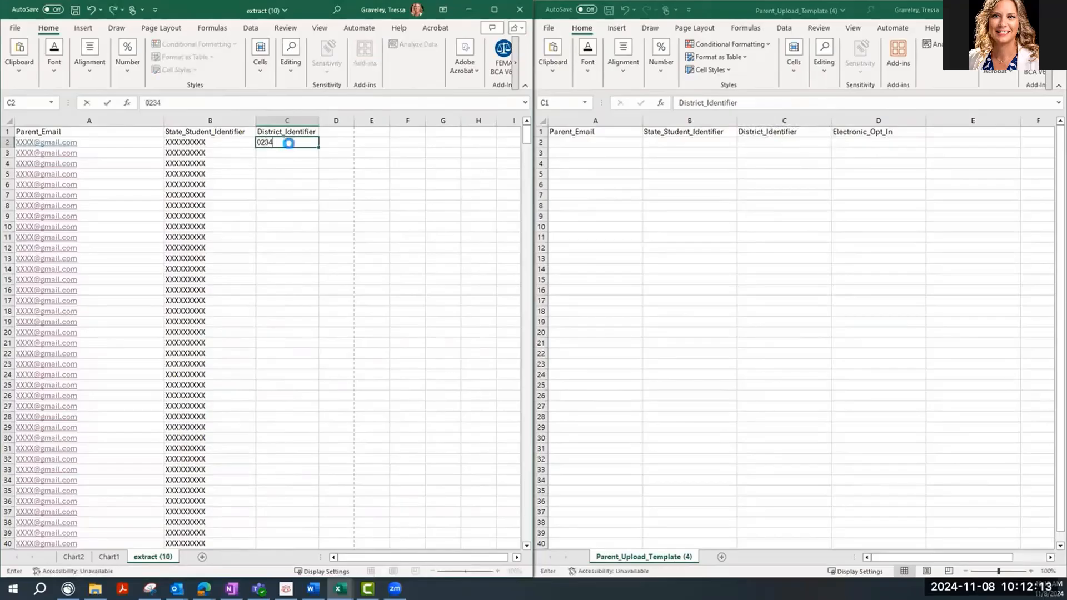
pyautogui.press('Return')
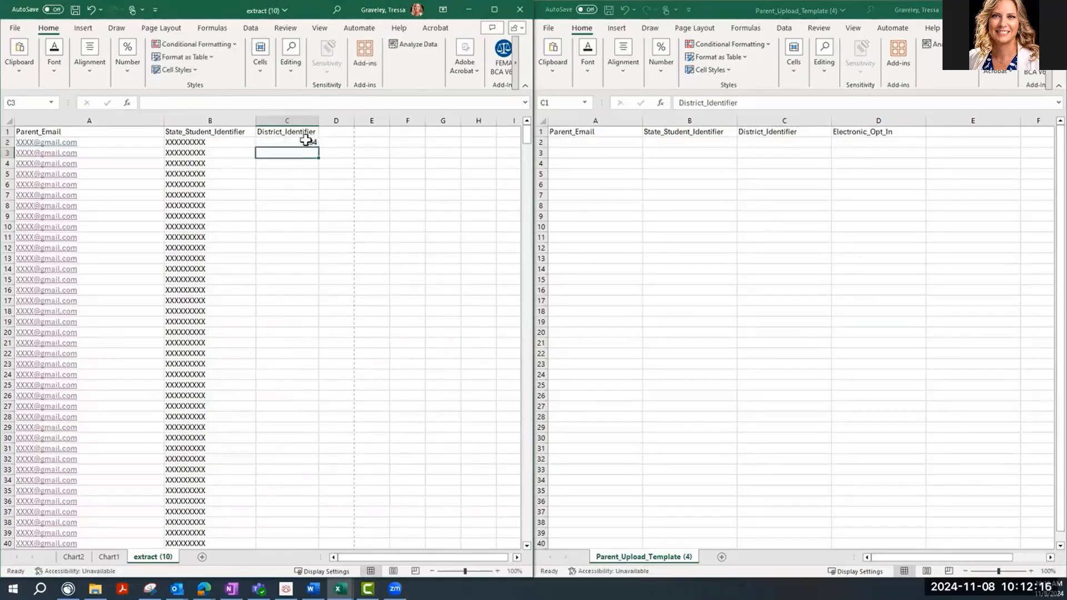
# Step: Apply the custom number format 0000 to C2 and fill the district identifier down the column through C36
pyautogui.click(306, 140)
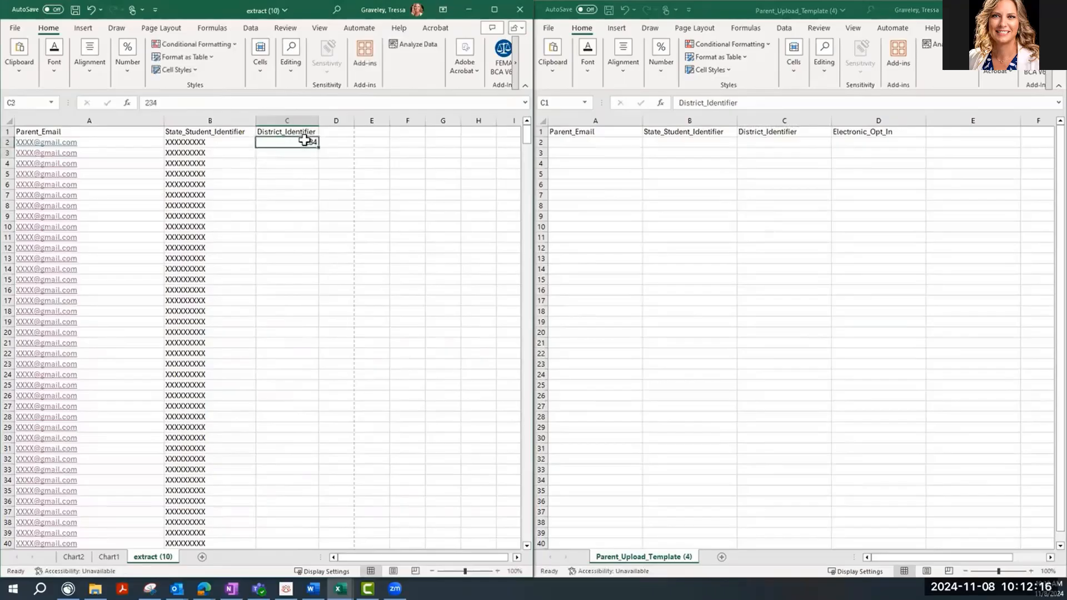
pyautogui.click(494, 10)
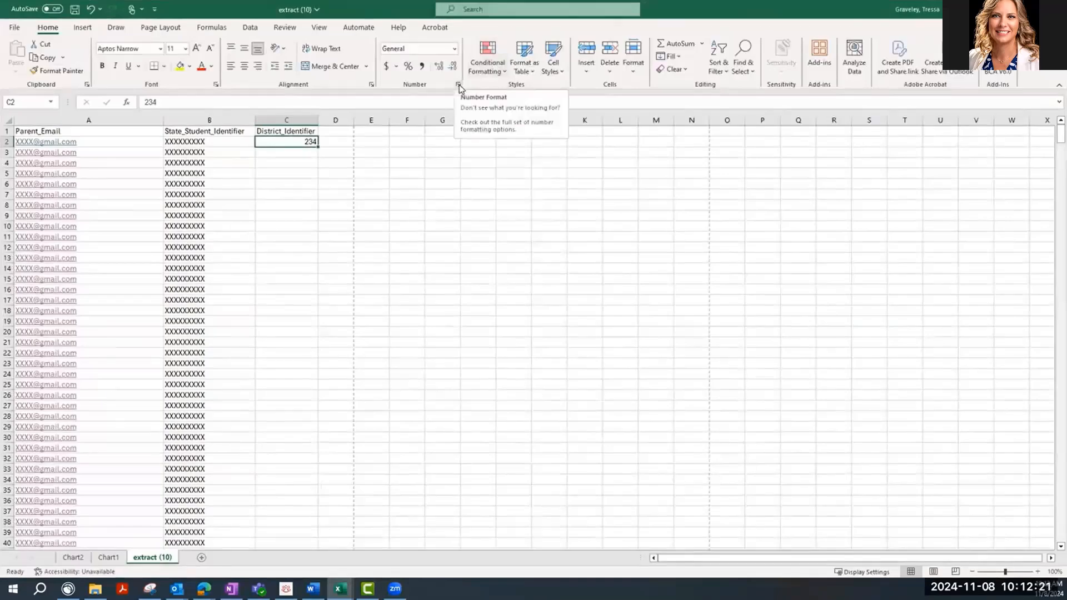
pyautogui.click(459, 86)
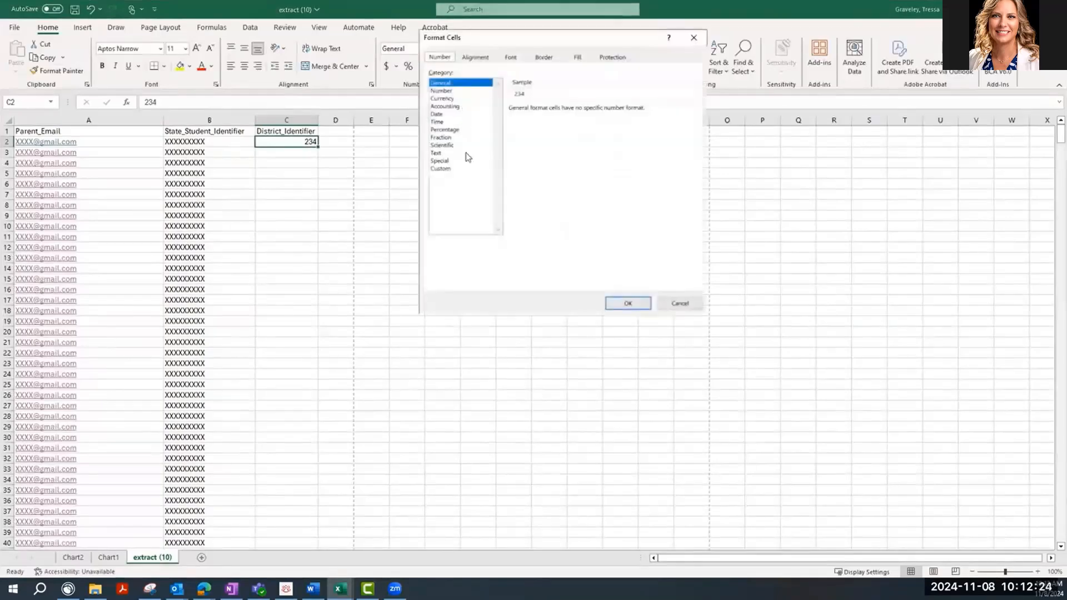
pyautogui.click(442, 169)
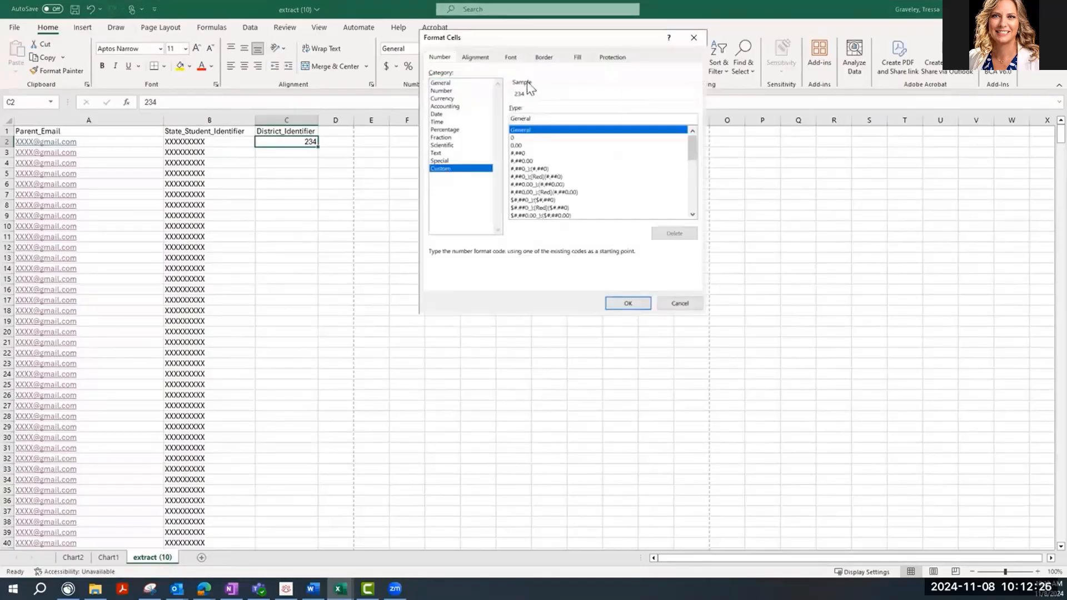
pyautogui.doubleClick(531, 118)
pyautogui.write('0000')
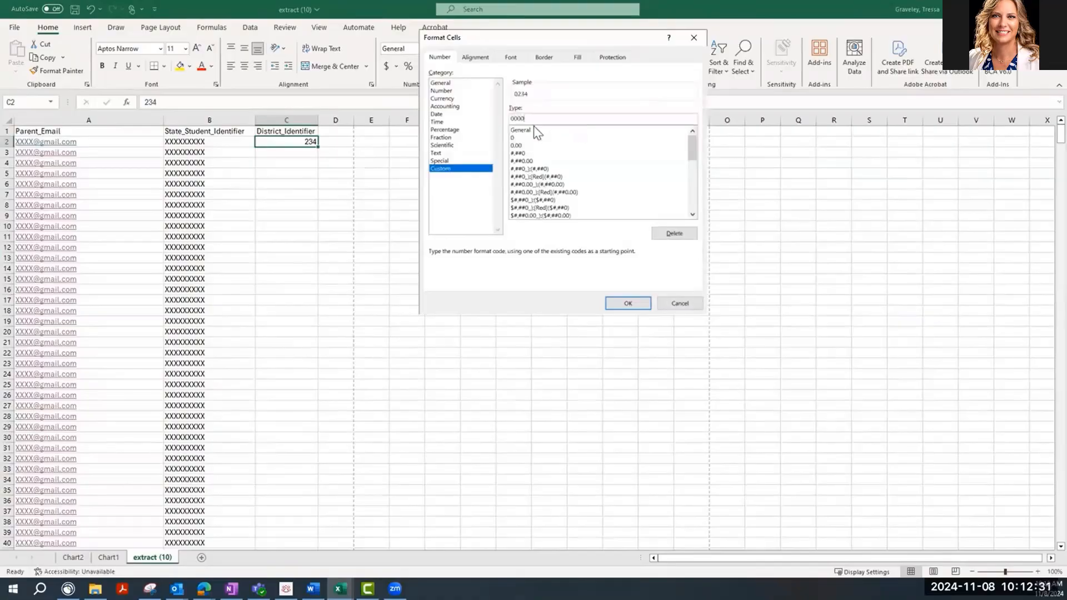
pyautogui.click(618, 302)
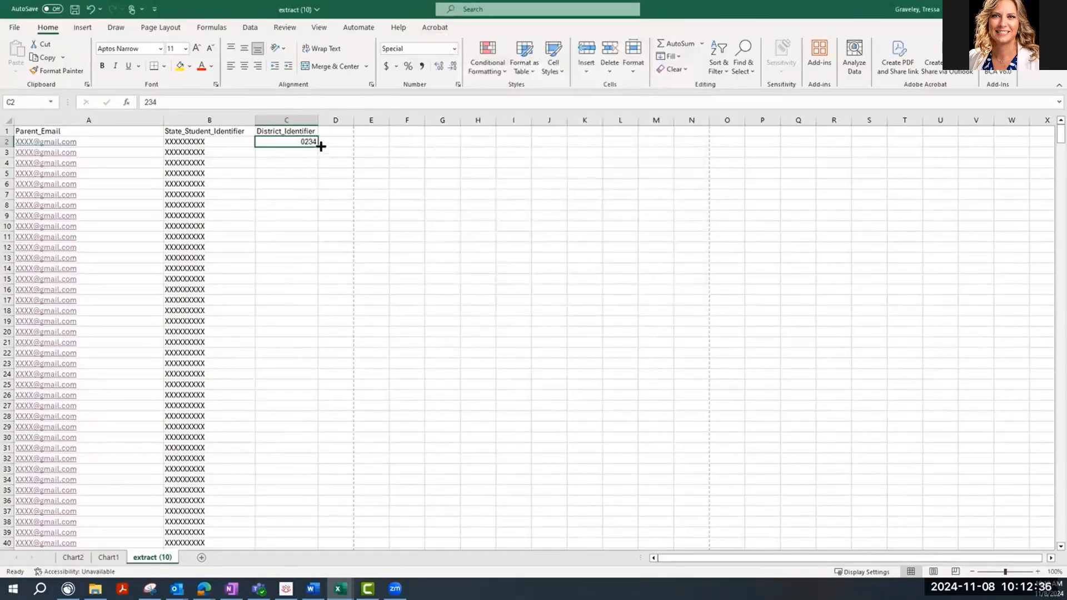
pyautogui.moveTo(319, 146); pyautogui.dragTo(304, 504)
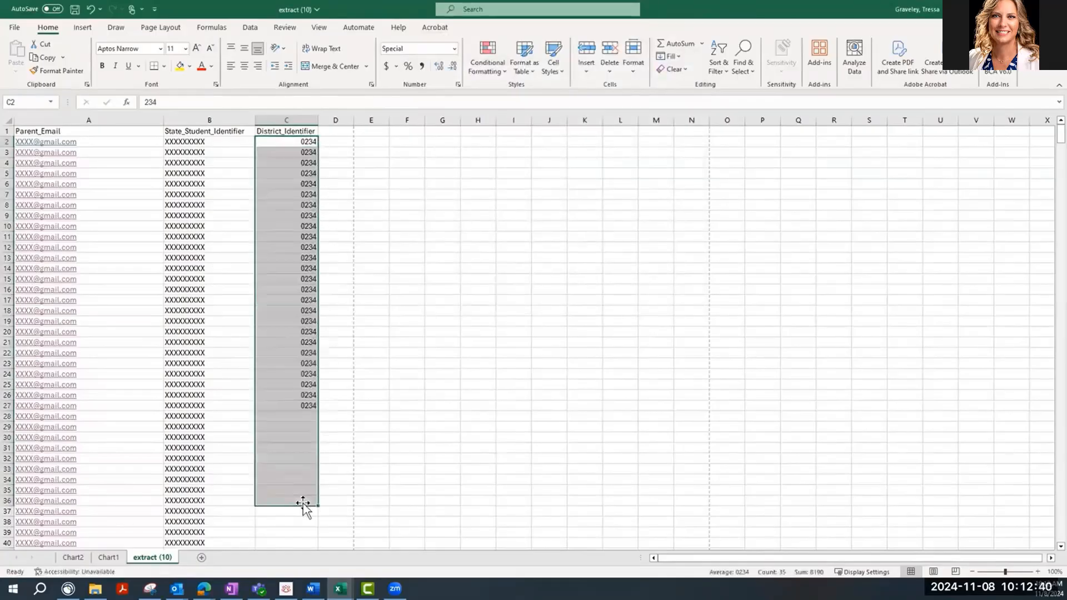